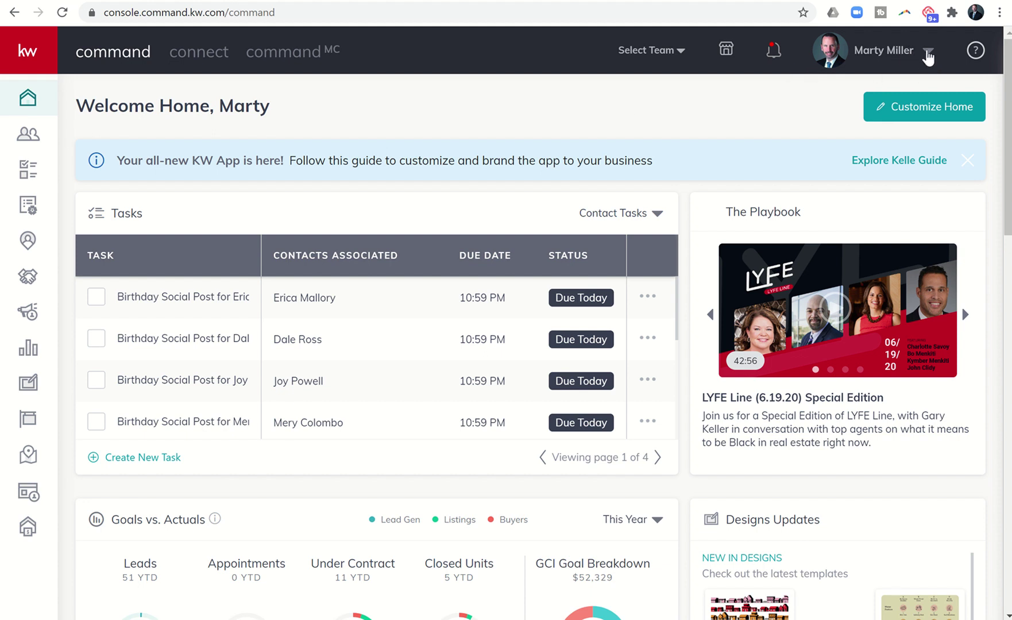
Open Settings, expand Command Settings and select the Summit Property Group team
{"action": "left_click", "coordinate": [928, 56]}
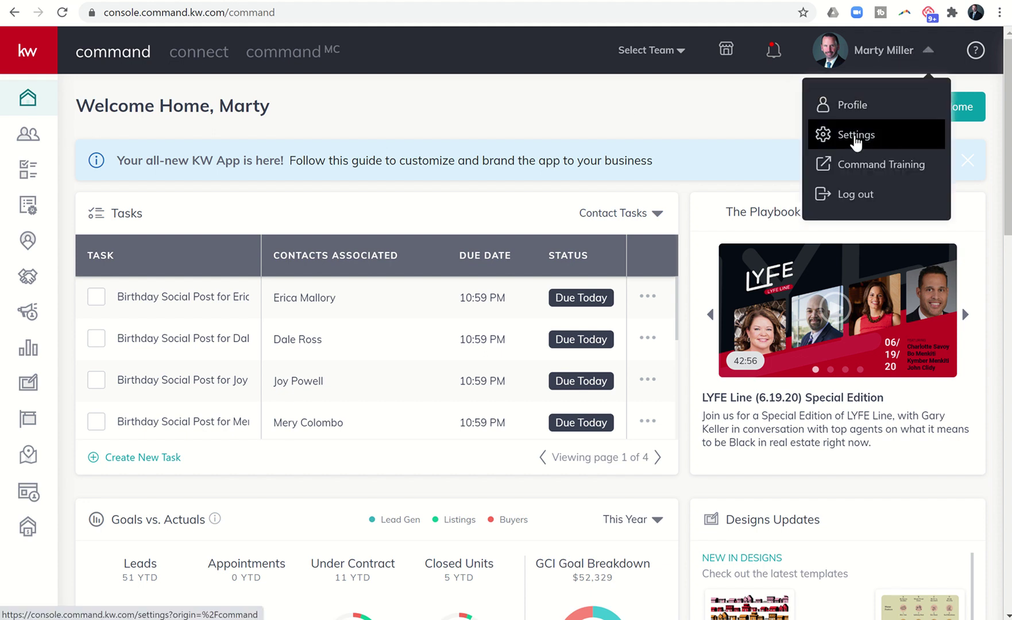
{"action": "left_click", "coordinate": [856, 137]}
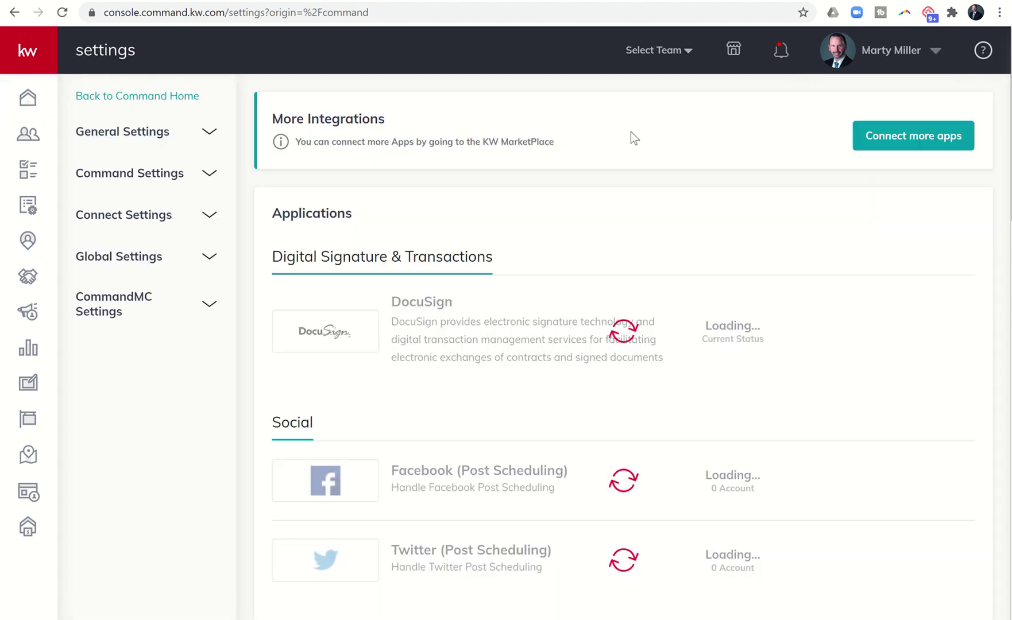
{"action": "left_click", "coordinate": [209, 175]}
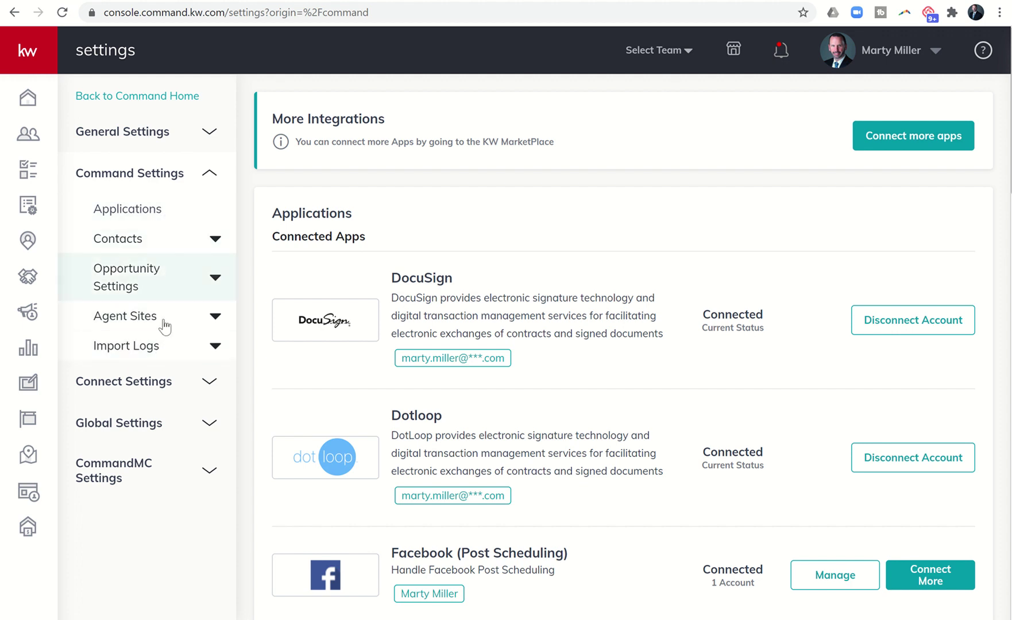
{"action": "left_click", "coordinate": [672, 58]}
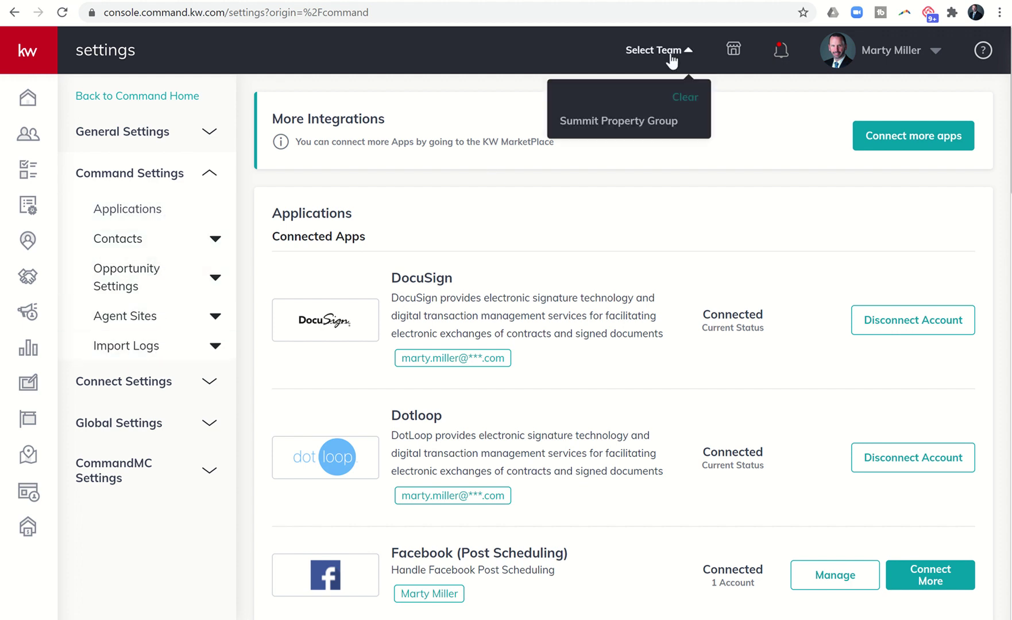
{"action": "left_click", "coordinate": [644, 127]}
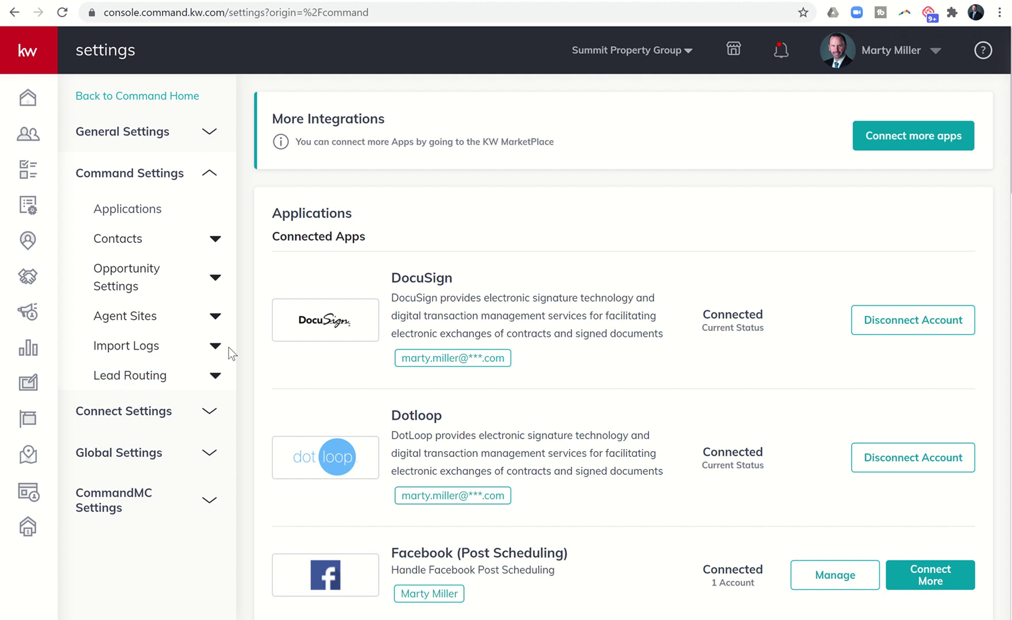
Reselect Summit Property Group and bring up Lead Routing > Routes
{"action": "mouse_move", "coordinate": [626, 21]}
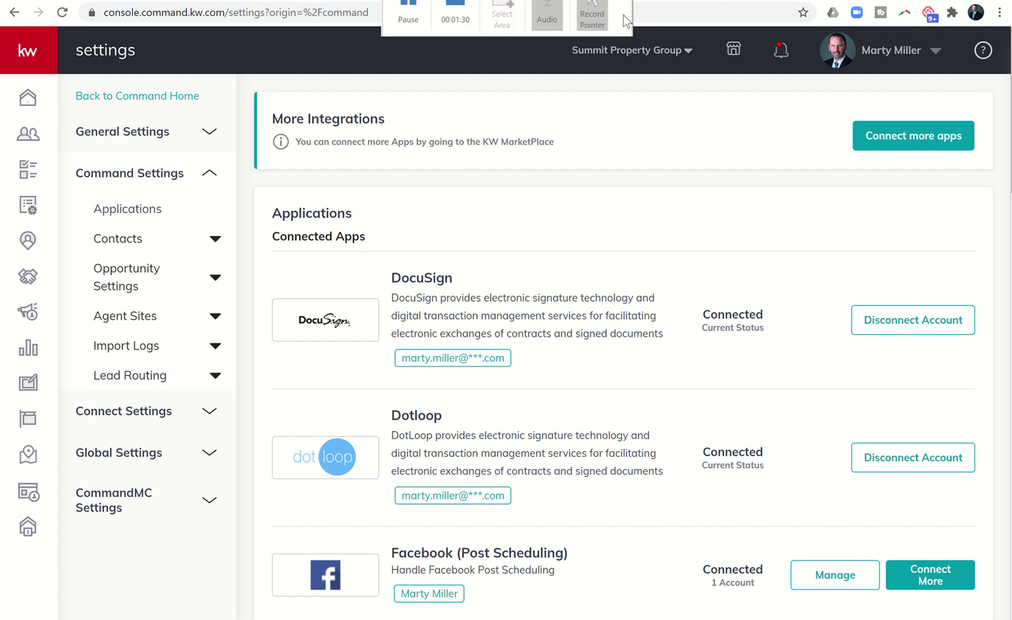
{"action": "left_click", "coordinate": [684, 55]}
{"action": "left_click", "coordinate": [632, 98]}
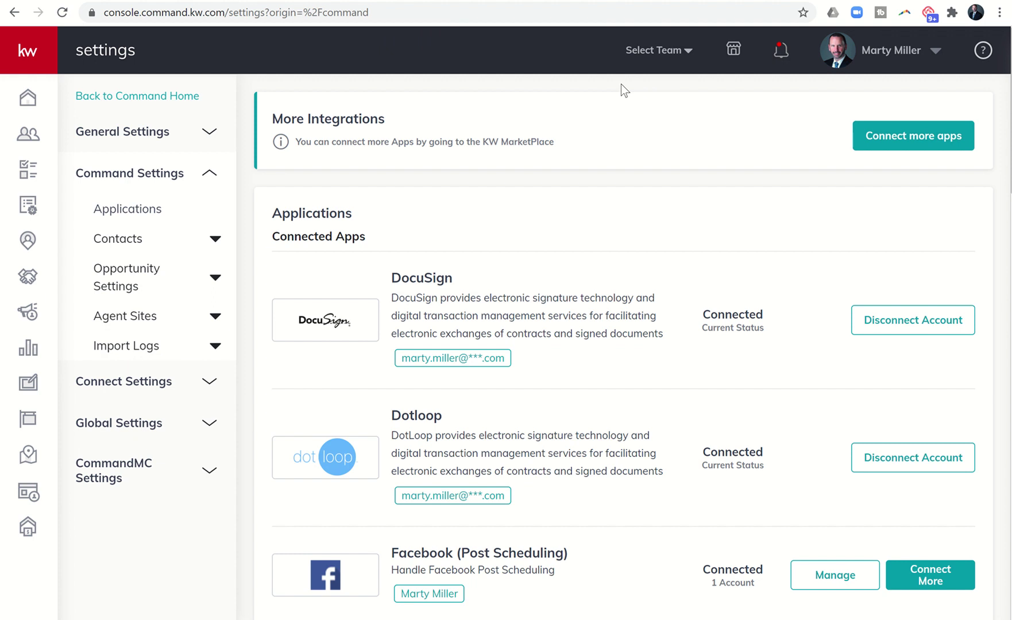
{"action": "left_click", "coordinate": [678, 58]}
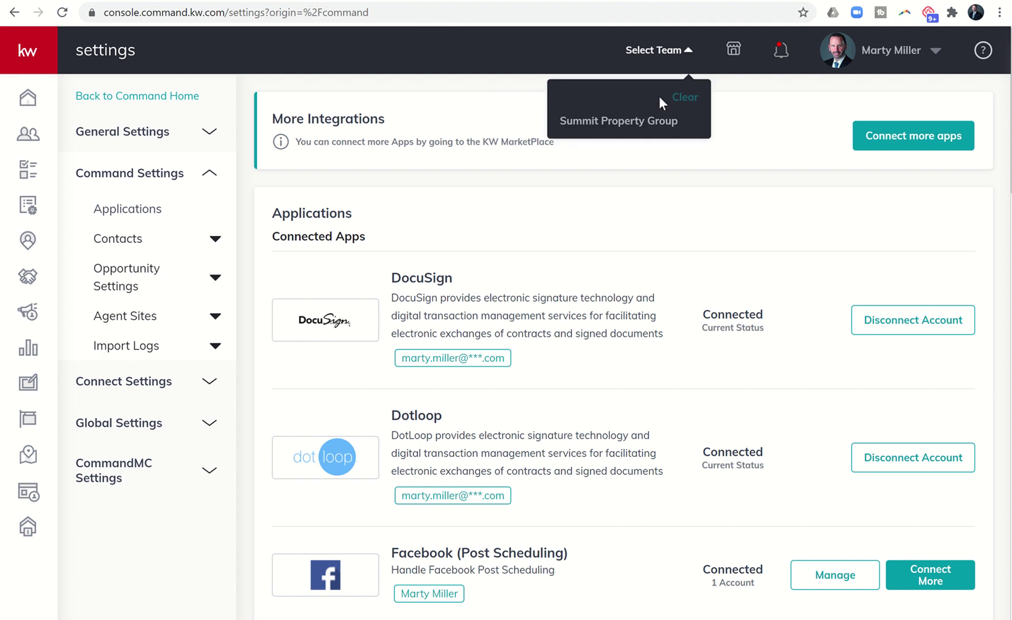
{"action": "left_click", "coordinate": [649, 128]}
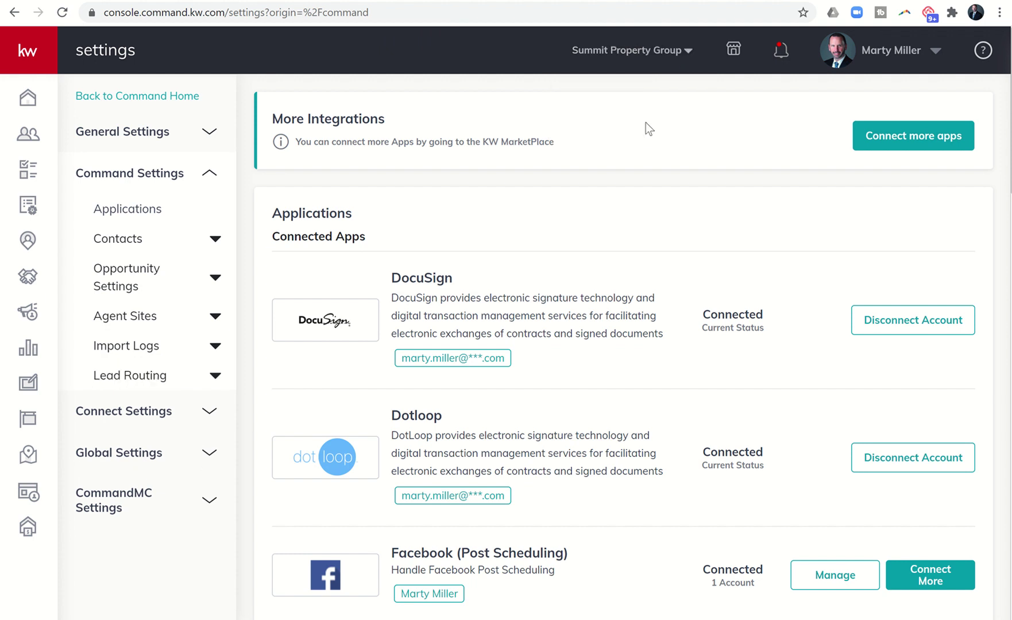
{"action": "left_click", "coordinate": [148, 383]}
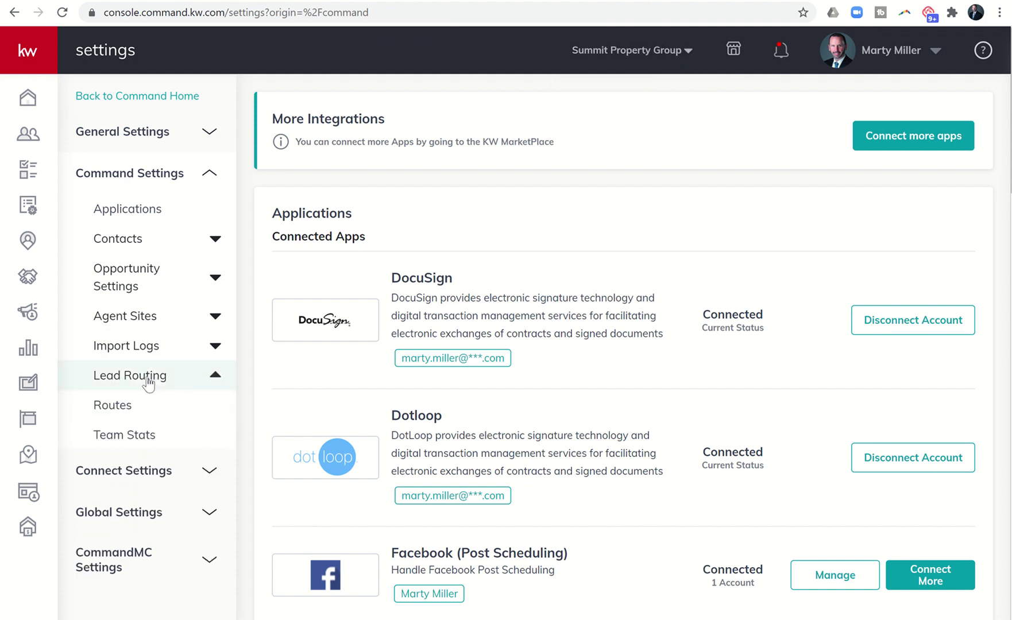
{"action": "left_click", "coordinate": [113, 406]}
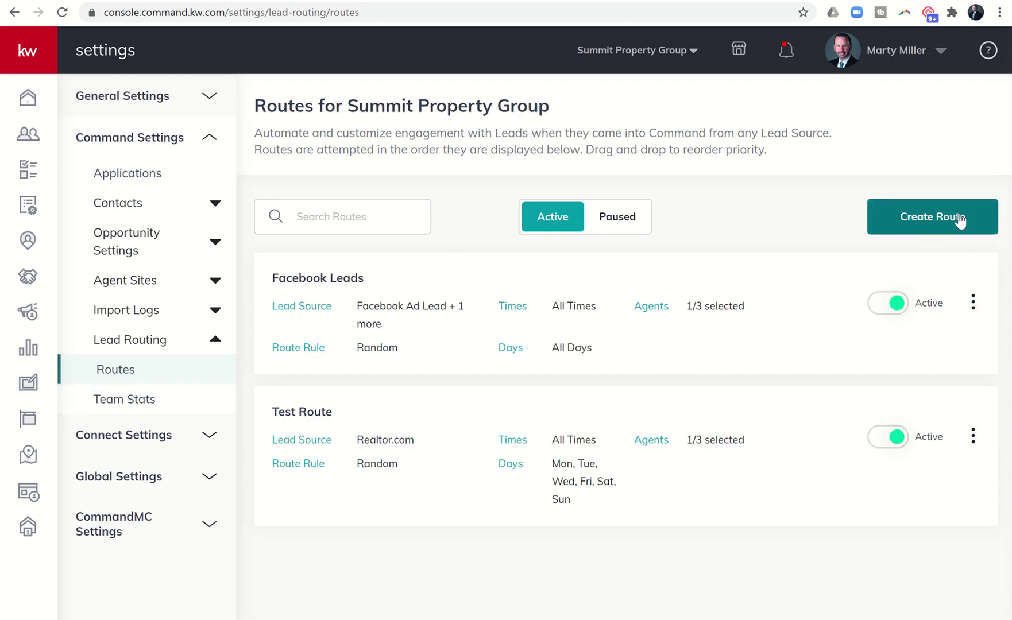
Start a new route titled 'FB Leads 66 4.0' and review the routing rules
{"action": "left_click", "coordinate": [934, 217]}
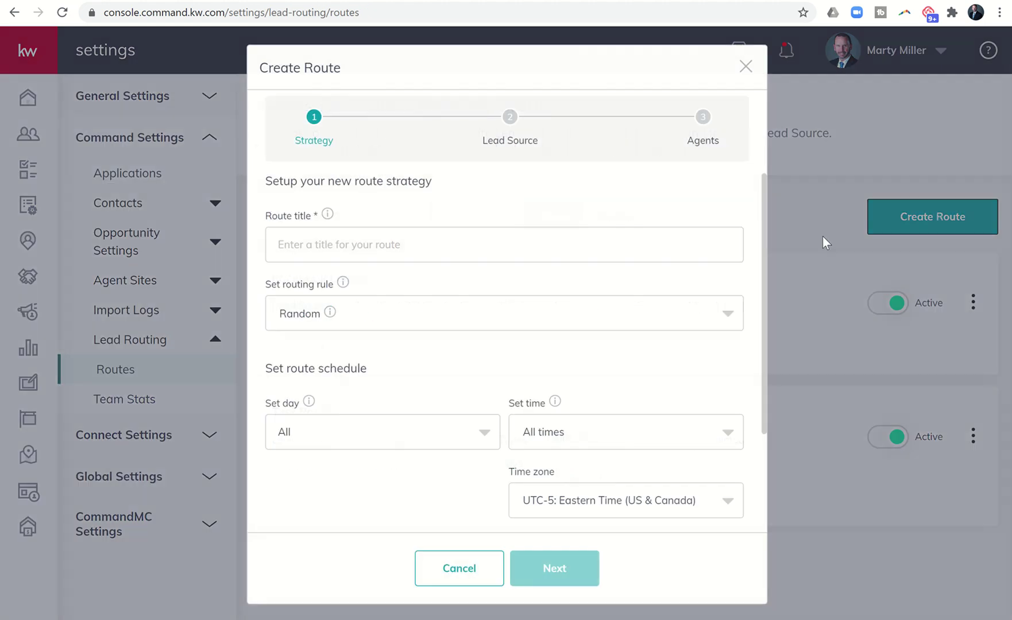
{"action": "left_click", "coordinate": [434, 248]}
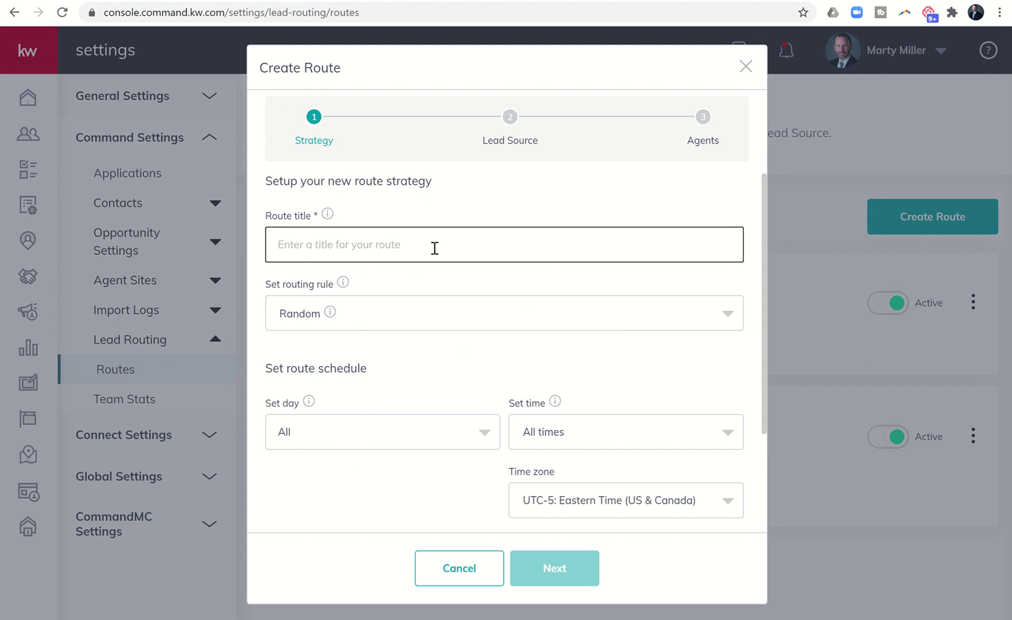
{"action": "type", "text": "F"}
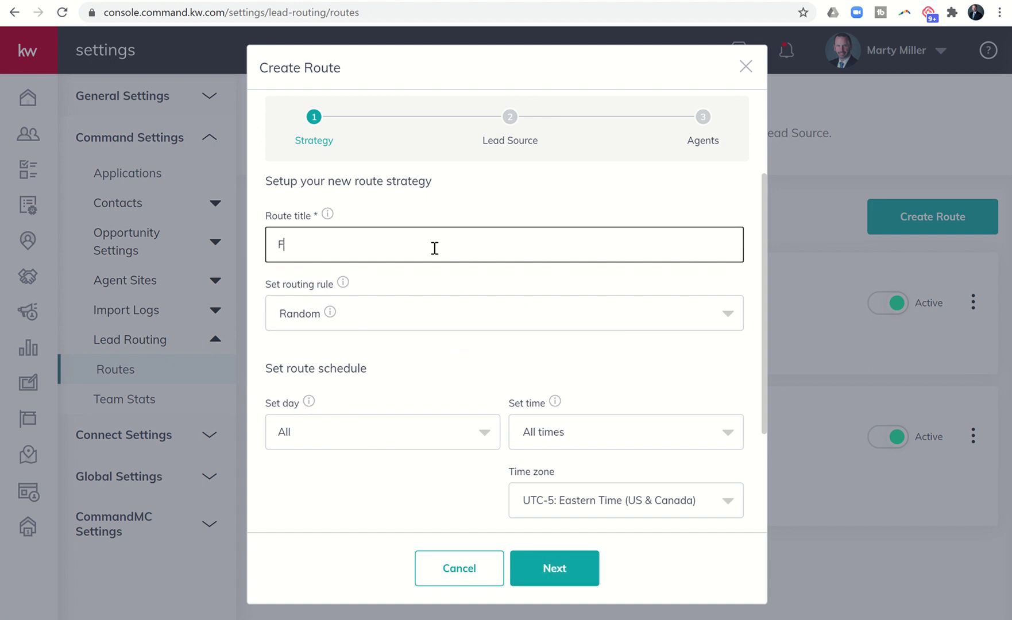
{"action": "type", "text": "B Leads 66 4.0"}
{"action": "left_click", "coordinate": [397, 316]}
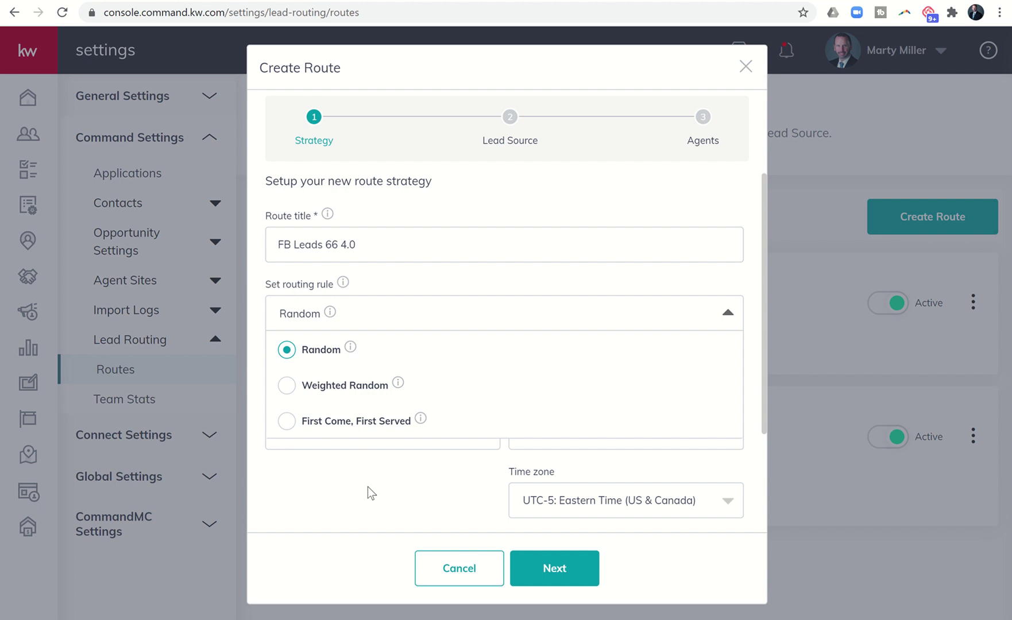
Keep Random and All days, choose UTC-6: Central Time, and set the claim deadline to 5 minutes
{"action": "left_click", "coordinate": [459, 493]}
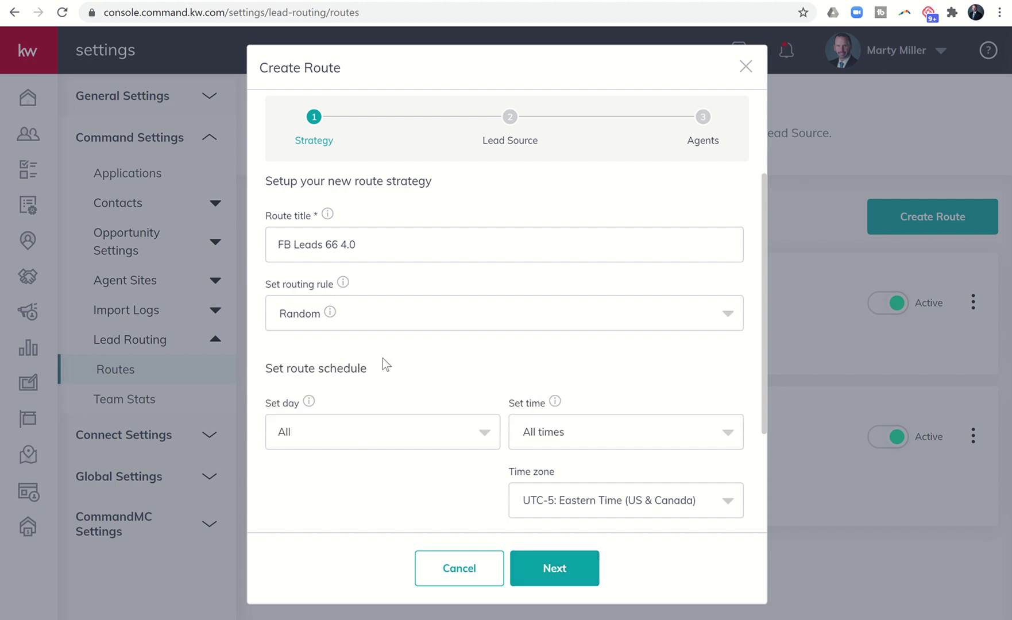
{"action": "scroll", "coordinate": [388, 364], "scroll_direction": "down", "scroll_amount": 3}
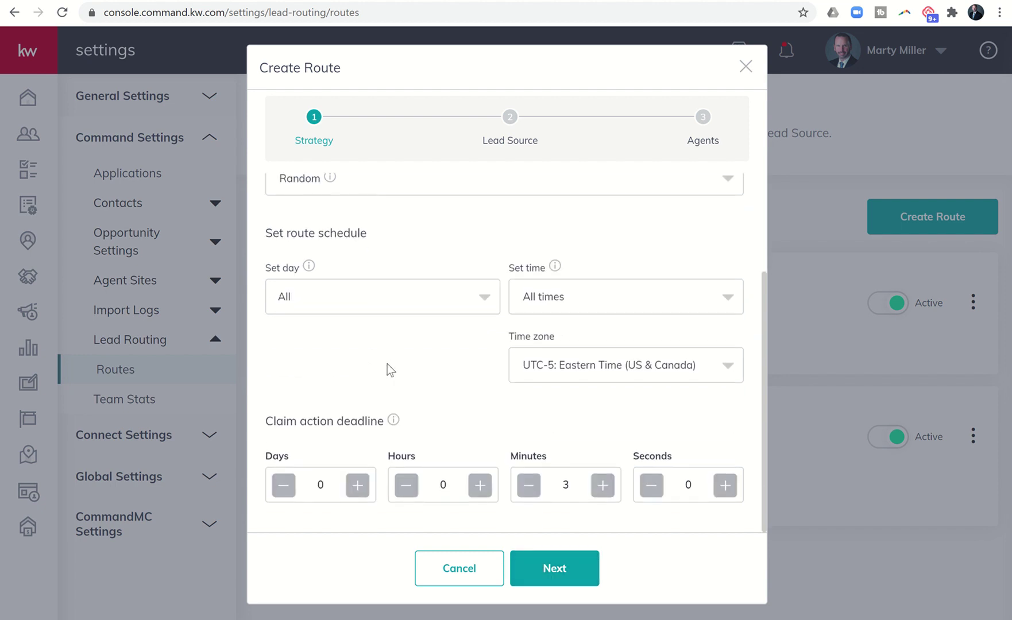
{"action": "scroll", "coordinate": [388, 364], "scroll_direction": "up", "scroll_amount": 2}
{"action": "scroll", "coordinate": [388, 364], "scroll_direction": "down", "scroll_amount": 2}
{"action": "left_click", "coordinate": [336, 301]}
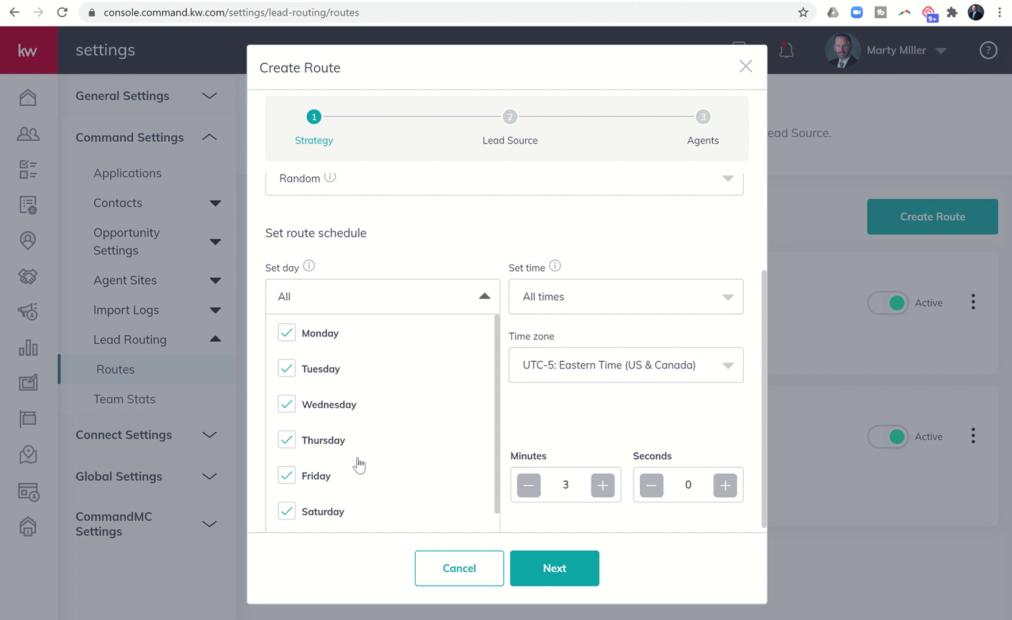
{"action": "left_click", "coordinate": [379, 297]}
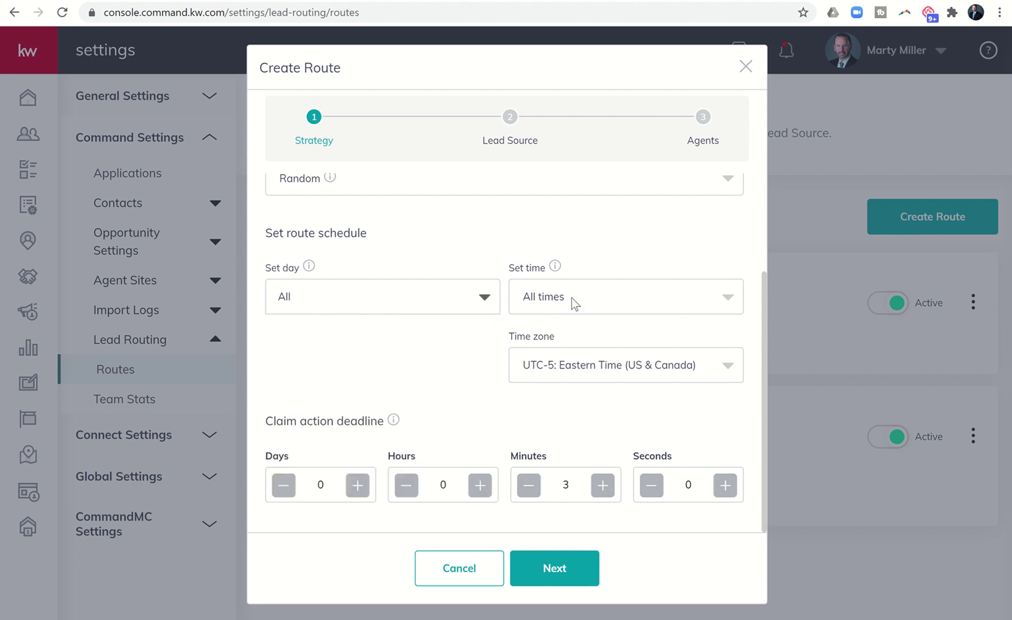
{"action": "left_click", "coordinate": [607, 369]}
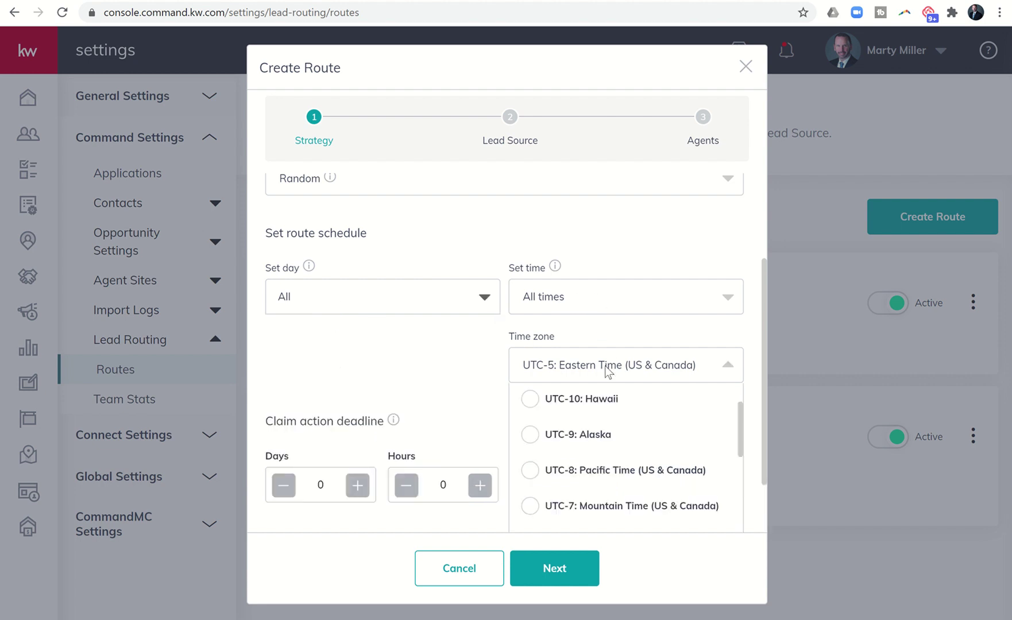
{"action": "scroll", "coordinate": [604, 477], "scroll_direction": "down", "scroll_amount": 2}
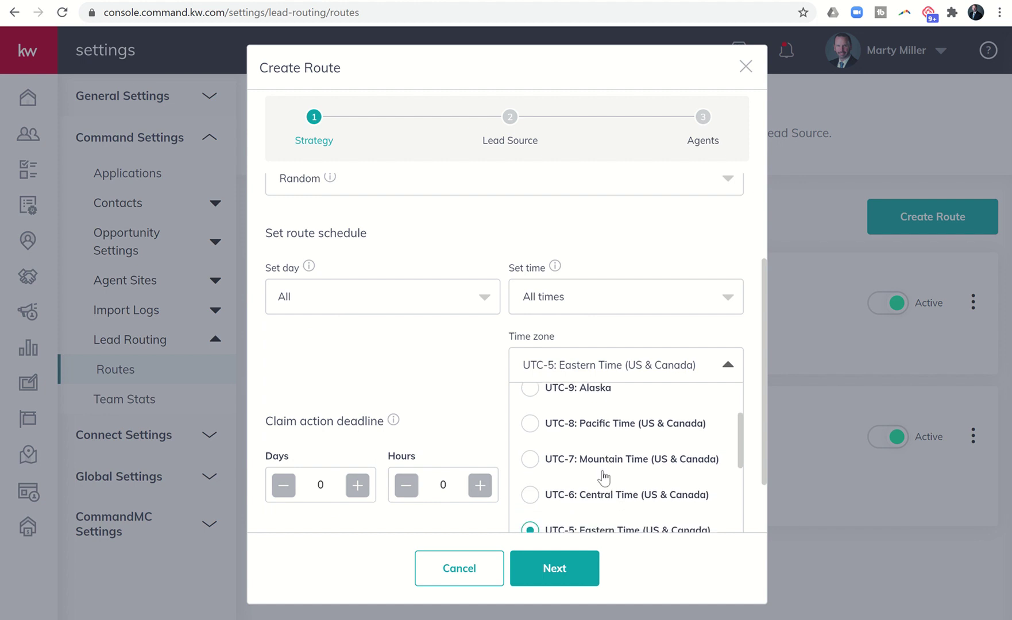
{"action": "left_click", "coordinate": [531, 494]}
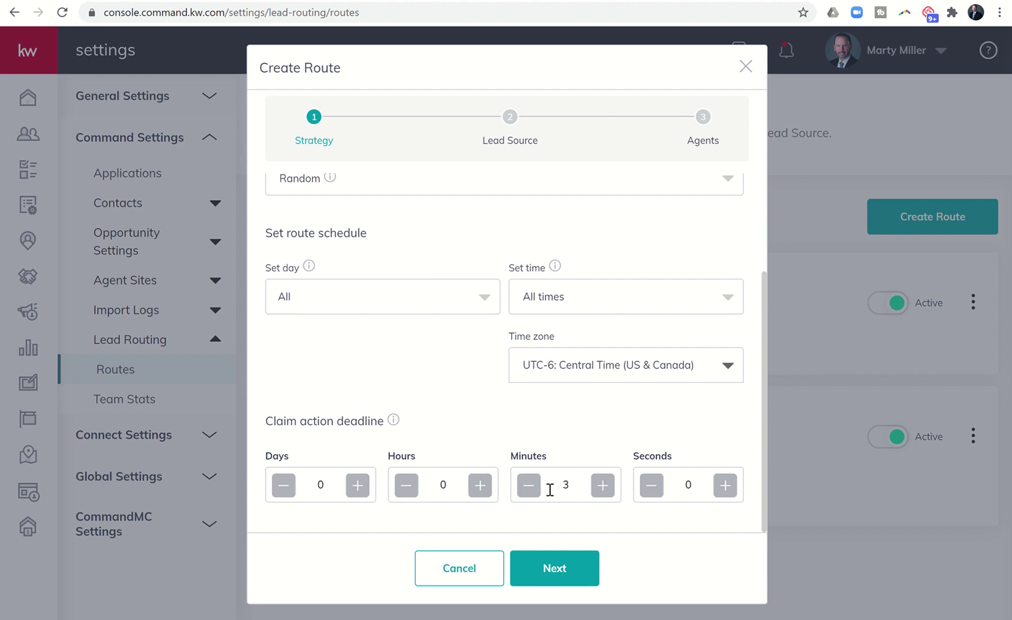
{"action": "left_click", "coordinate": [598, 489]}
Add Facebook Ad Lead as the route's lead source
{"action": "left_click", "coordinate": [563, 572]}
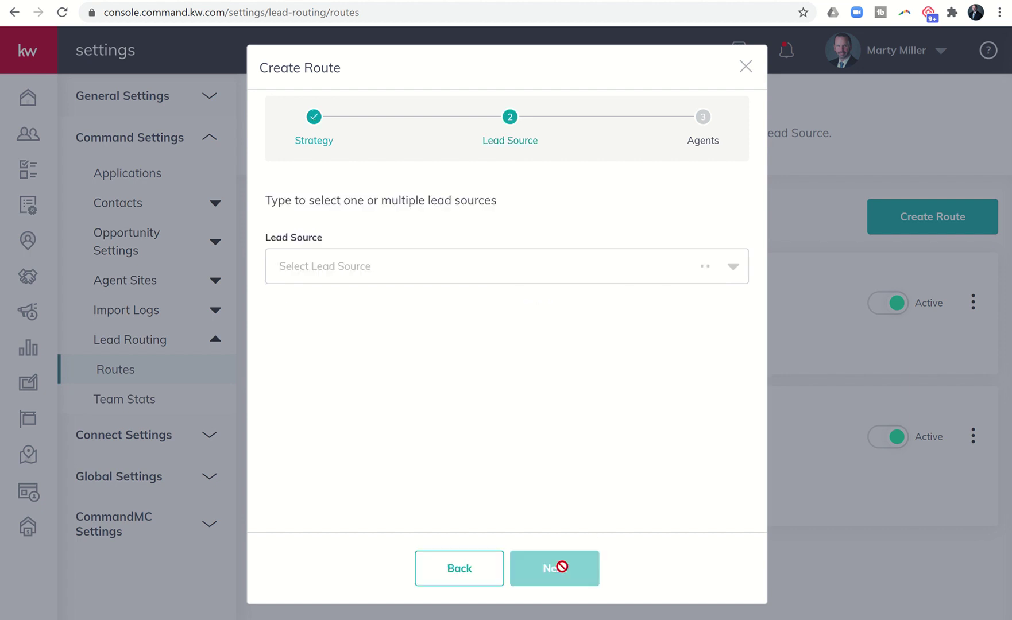
{"action": "left_click", "coordinate": [351, 274]}
{"action": "type", "text": "face"}
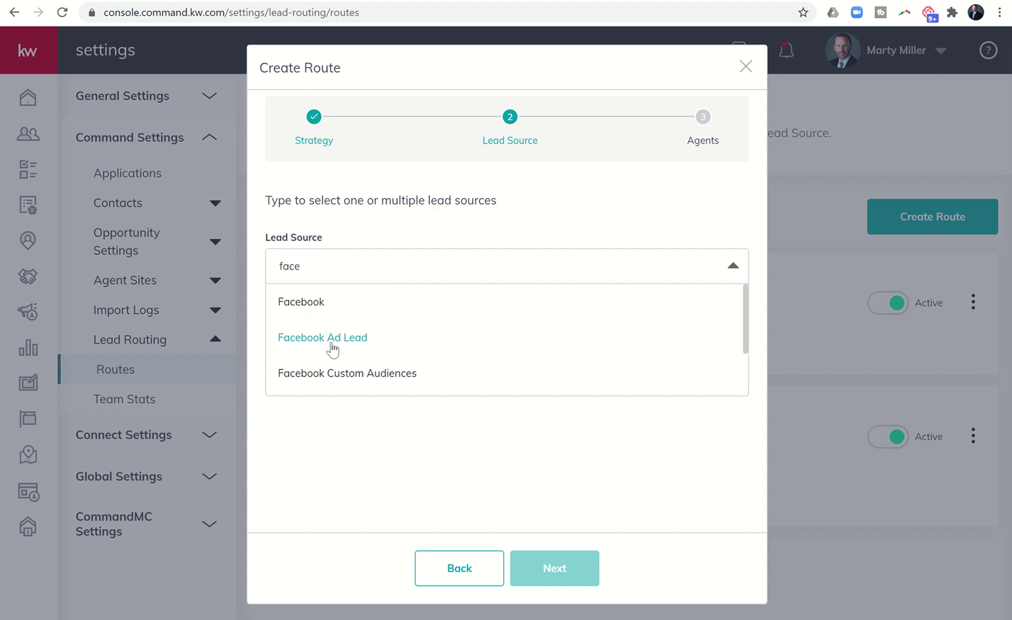
{"action": "left_click", "coordinate": [323, 339]}
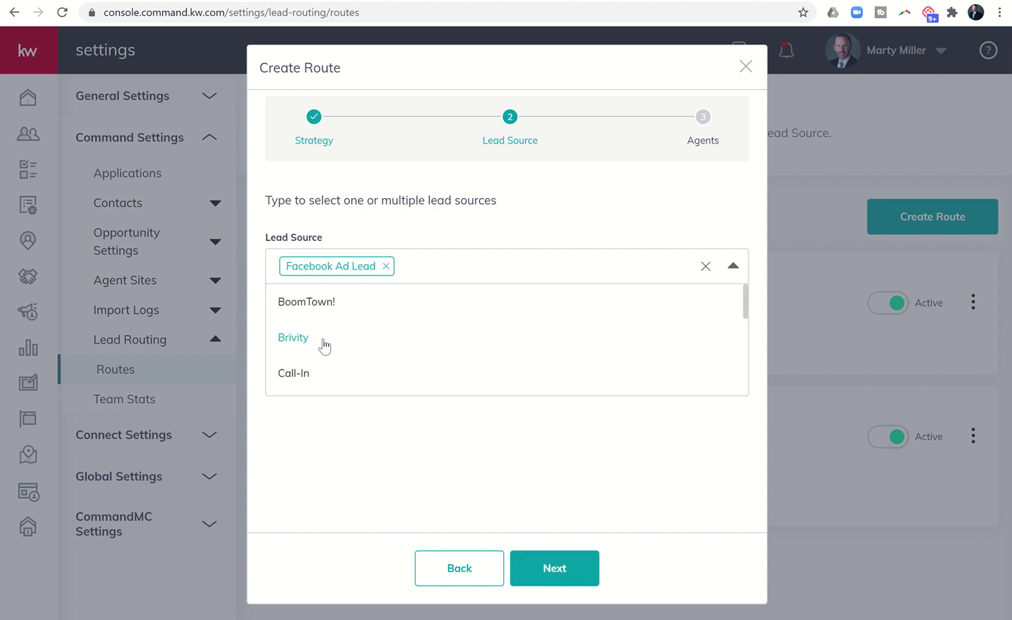
Assign the second and third team agents to the route
{"action": "left_click", "coordinate": [544, 570]}
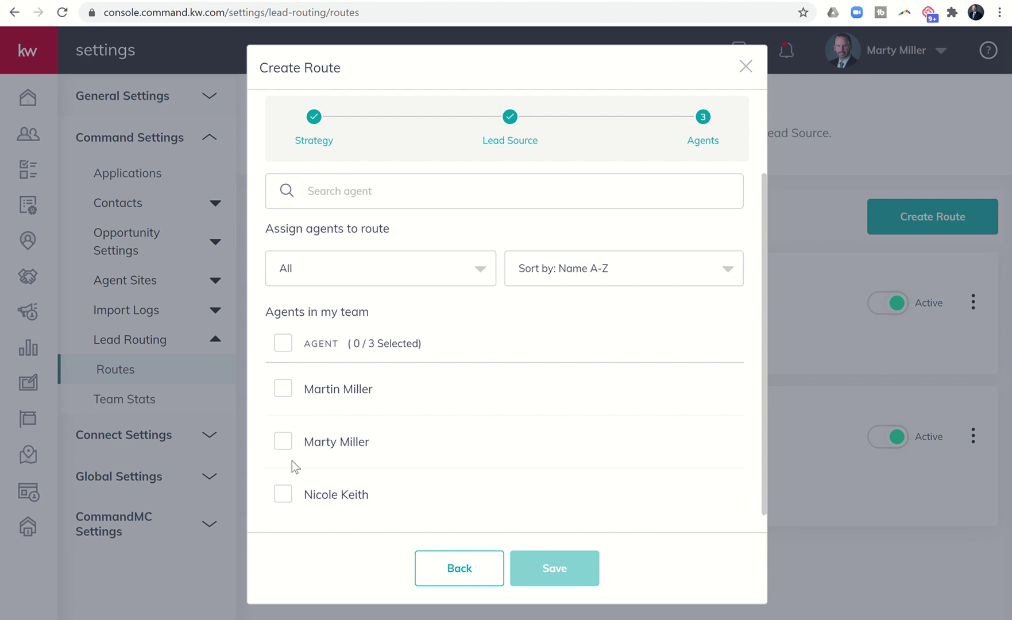
{"action": "left_click", "coordinate": [283, 447]}
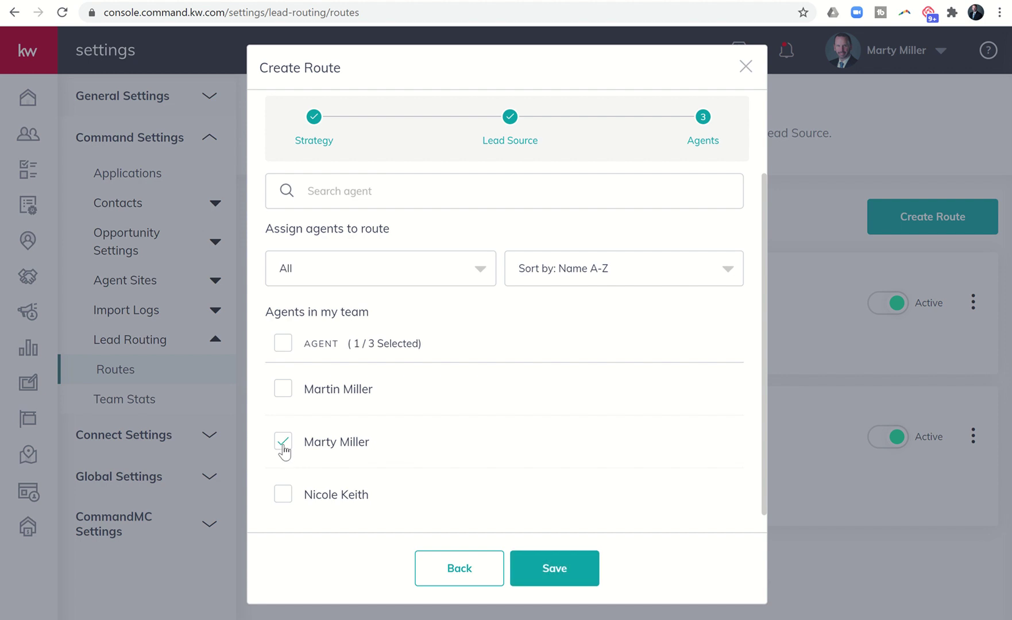
{"action": "left_click", "coordinate": [282, 498]}
Back out of the unfinished route and cancel it
{"action": "left_click", "coordinate": [436, 569]}
{"action": "left_click", "coordinate": [435, 568]}
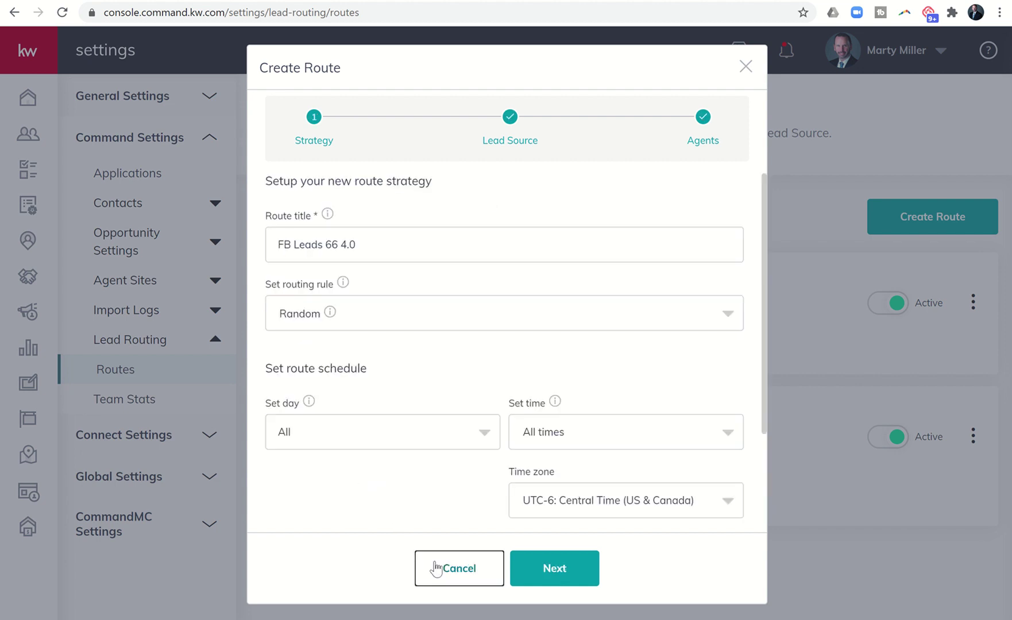
{"action": "left_click", "coordinate": [436, 569]}
Start a new route titled 'FB 66 4.0 2' using the Weighted Random rule
{"action": "left_click", "coordinate": [900, 224]}
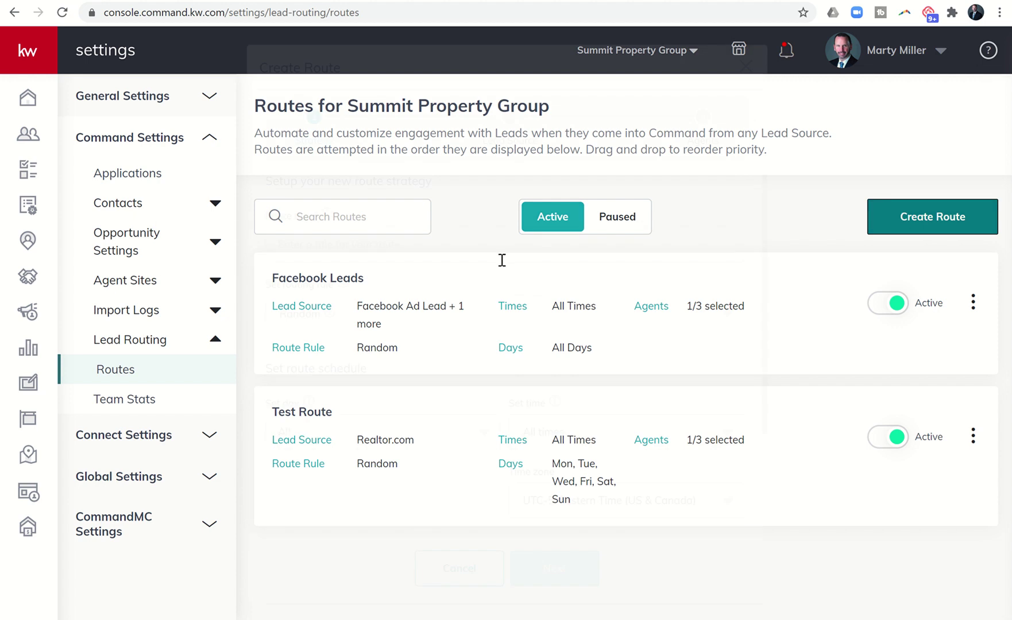
{"action": "left_click", "coordinate": [396, 248]}
{"action": "type", "text": "F"}
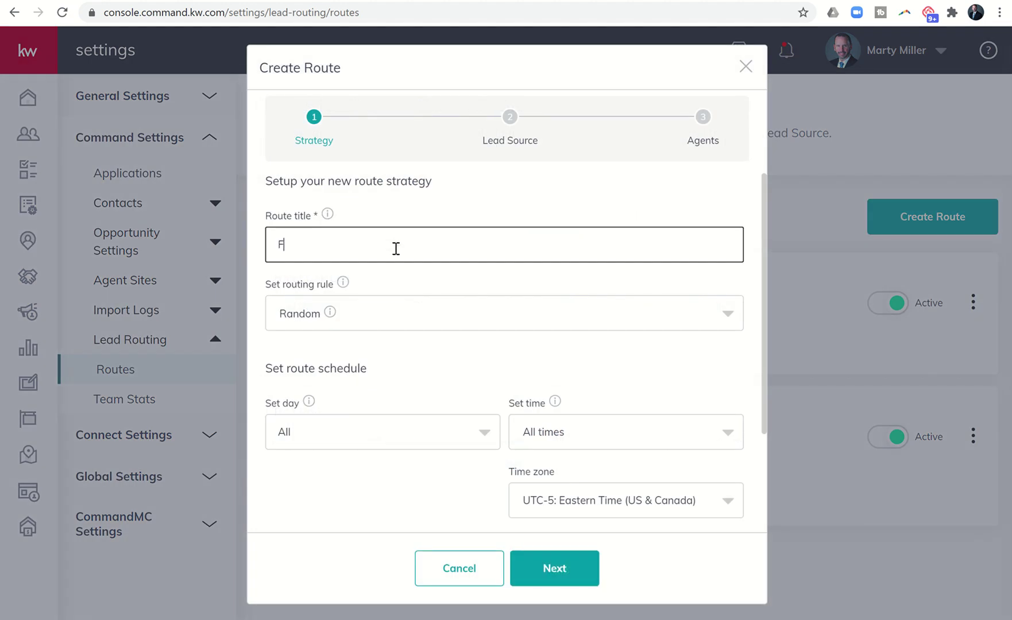
{"action": "type", "text": "B 66 4.0"}
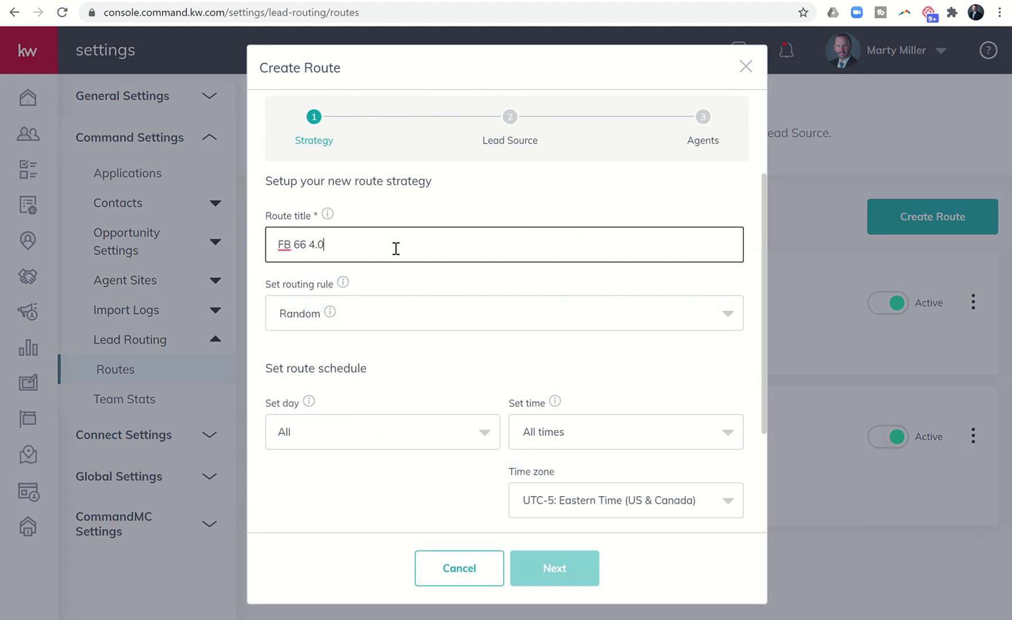
{"action": "left_click", "coordinate": [381, 305]}
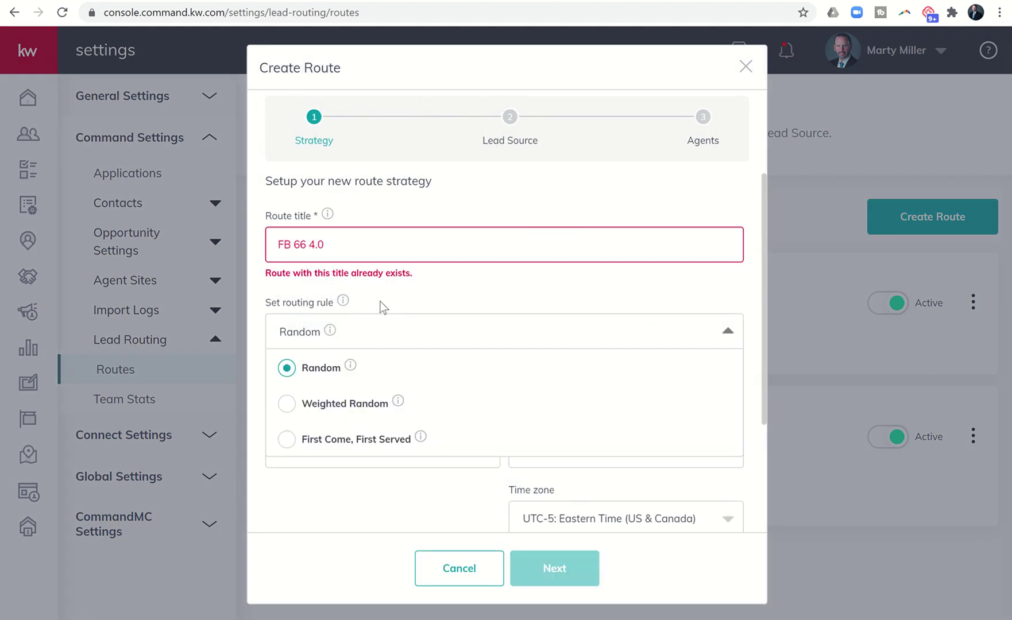
{"action": "left_click", "coordinate": [286, 404]}
{"action": "left_click", "coordinate": [324, 345]}
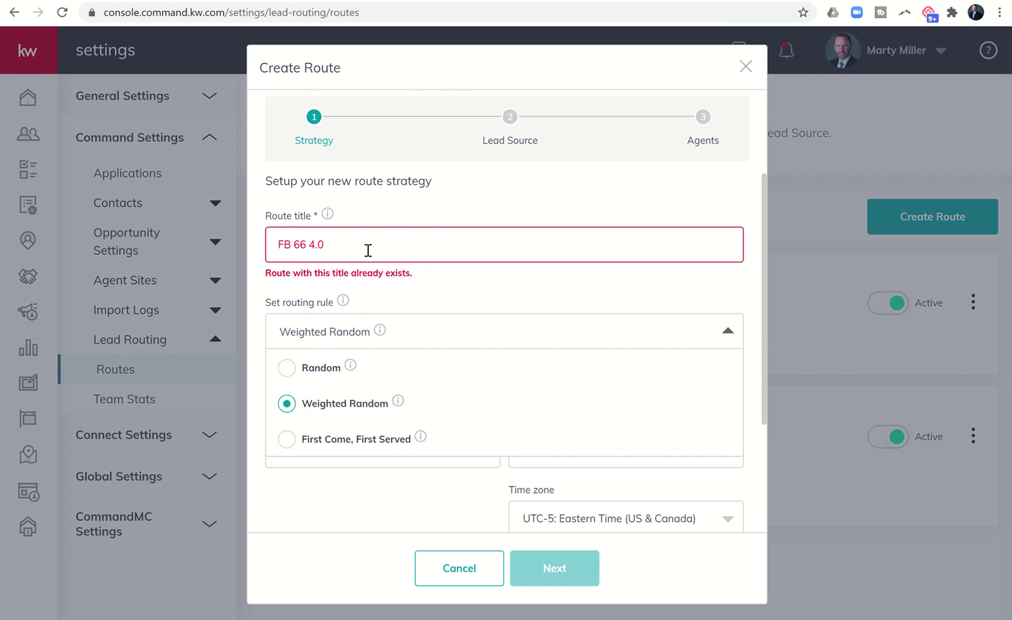
{"action": "left_click", "coordinate": [368, 250]}
{"action": "type", "text": "2"}
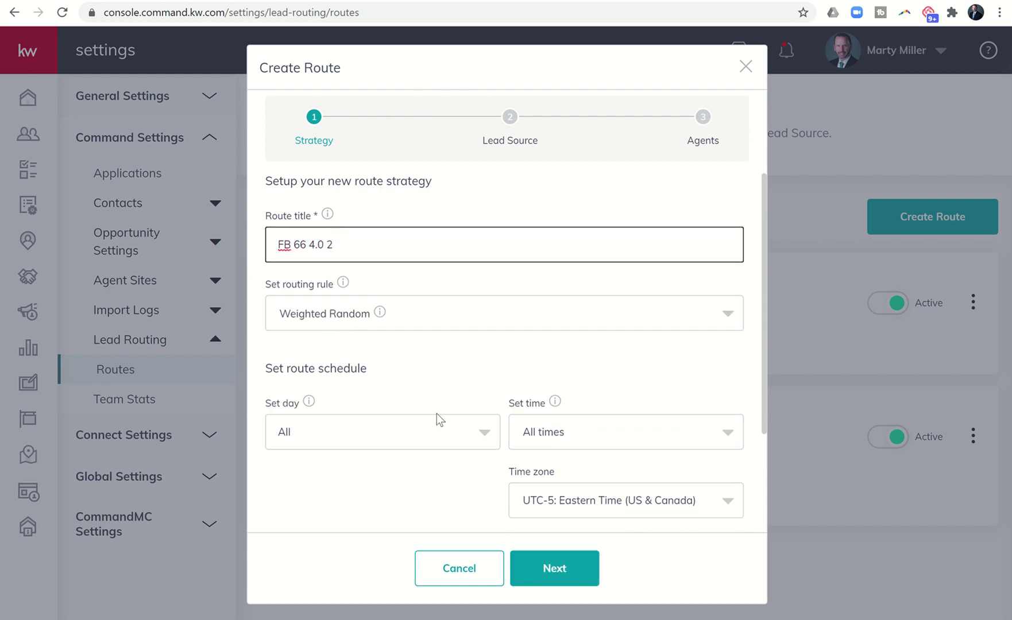
Set a 5-minute claim deadline and the Central Time zone
{"action": "scroll", "coordinate": [445, 465], "scroll_direction": "down", "scroll_amount": 3}
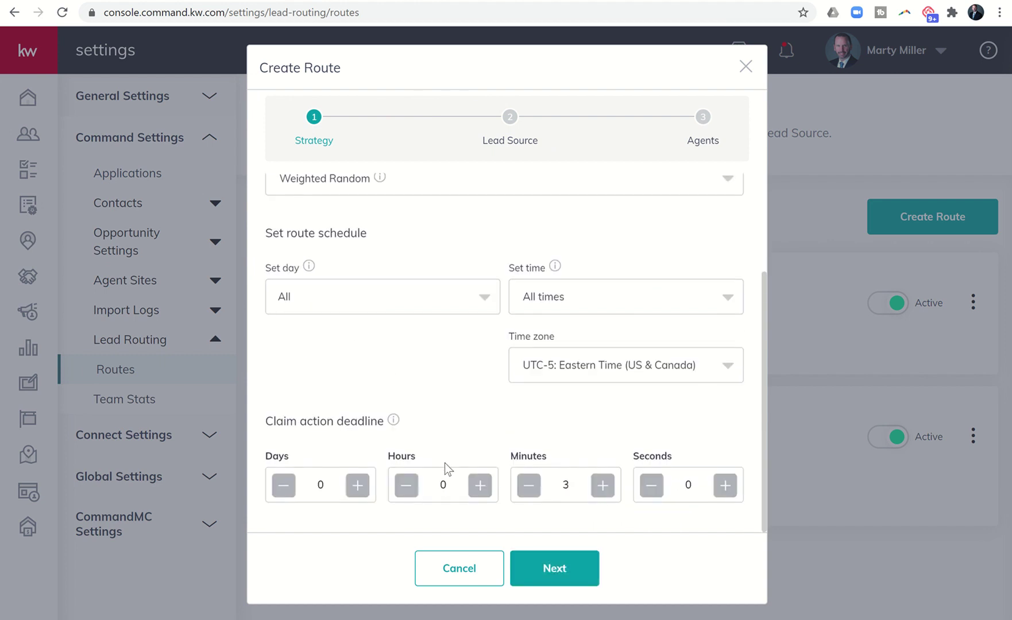
{"action": "left_click", "coordinate": [602, 485]}
{"action": "left_click", "coordinate": [602, 485]}
{"action": "left_click", "coordinate": [575, 382]}
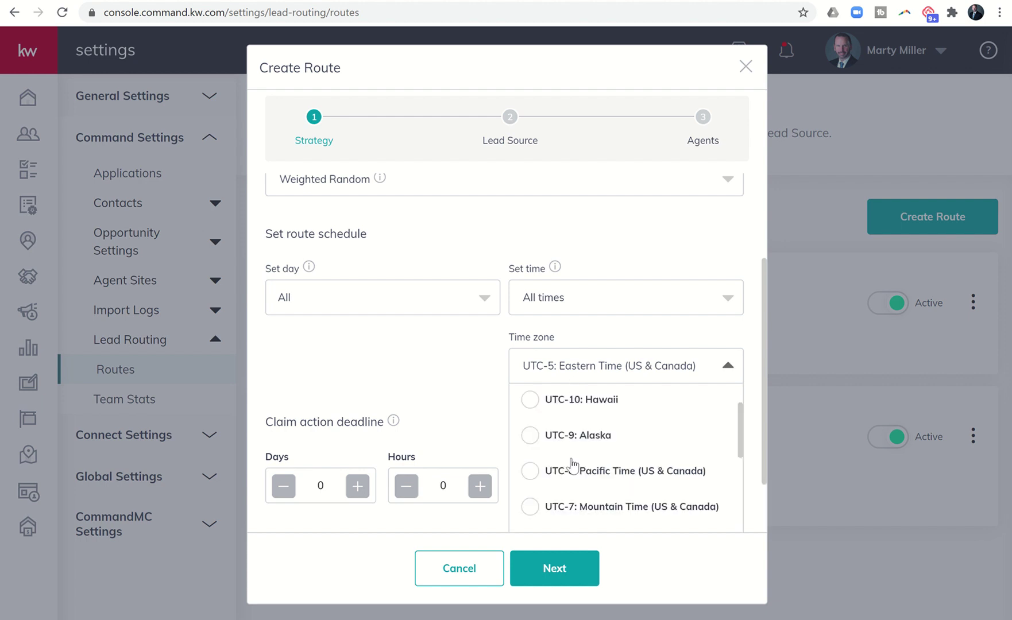
{"action": "scroll", "coordinate": [574, 463], "scroll_direction": "down", "scroll_amount": 2}
{"action": "left_click", "coordinate": [528, 457]}
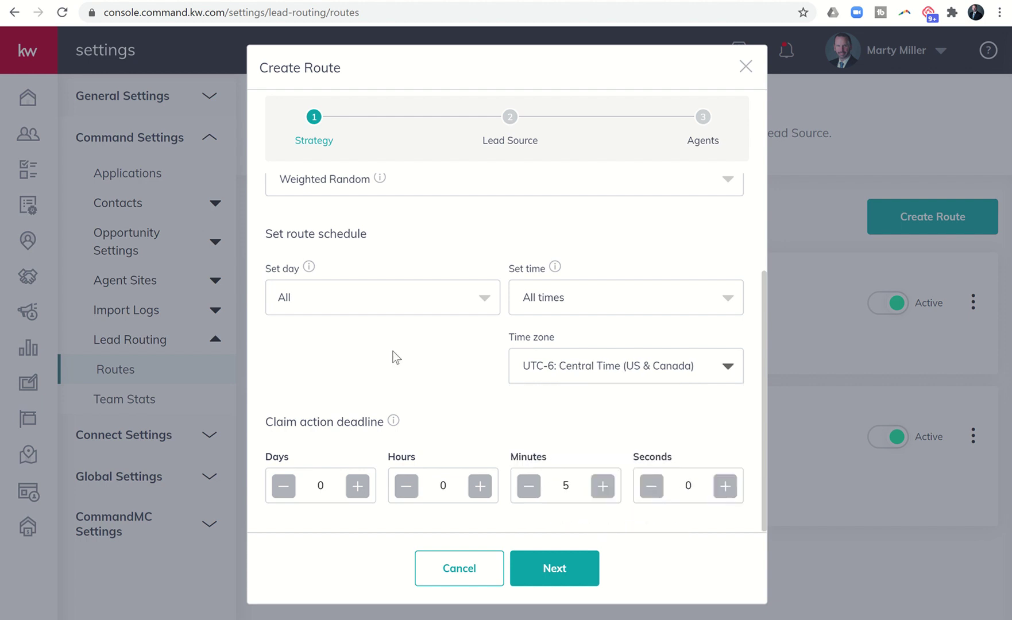
Choose Facebook Ad Lead as the lead source
{"action": "left_click", "coordinate": [547, 570]}
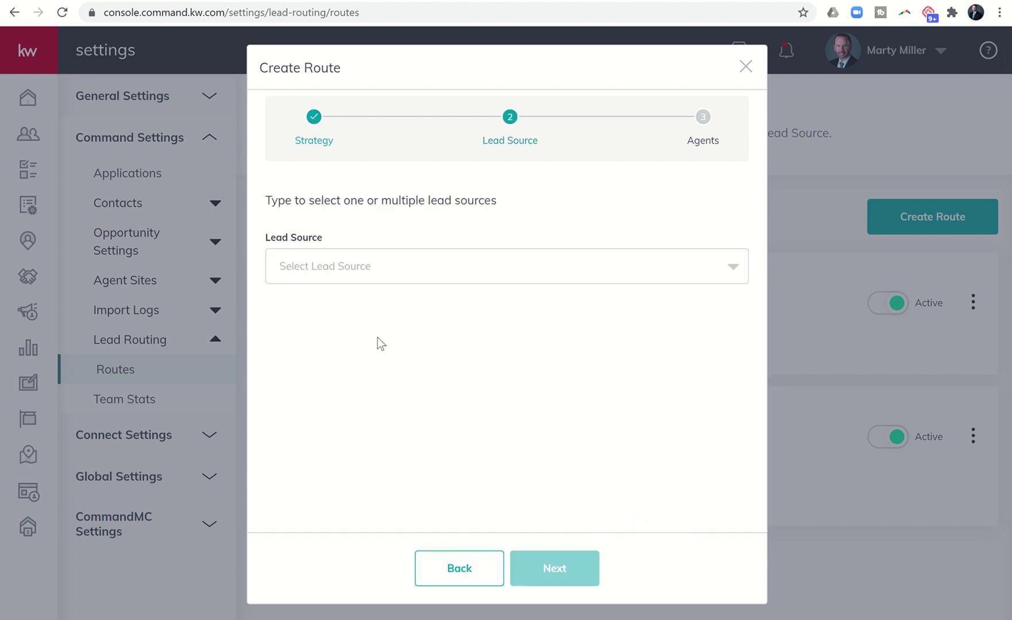
{"action": "left_click", "coordinate": [366, 279]}
{"action": "type", "text": "face"}
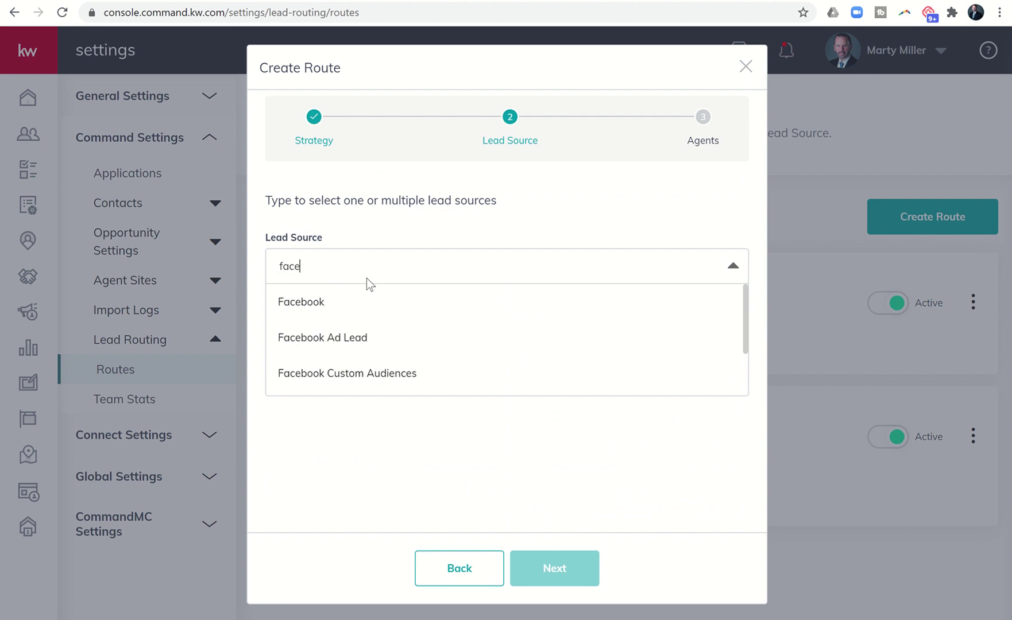
{"action": "left_click", "coordinate": [332, 339]}
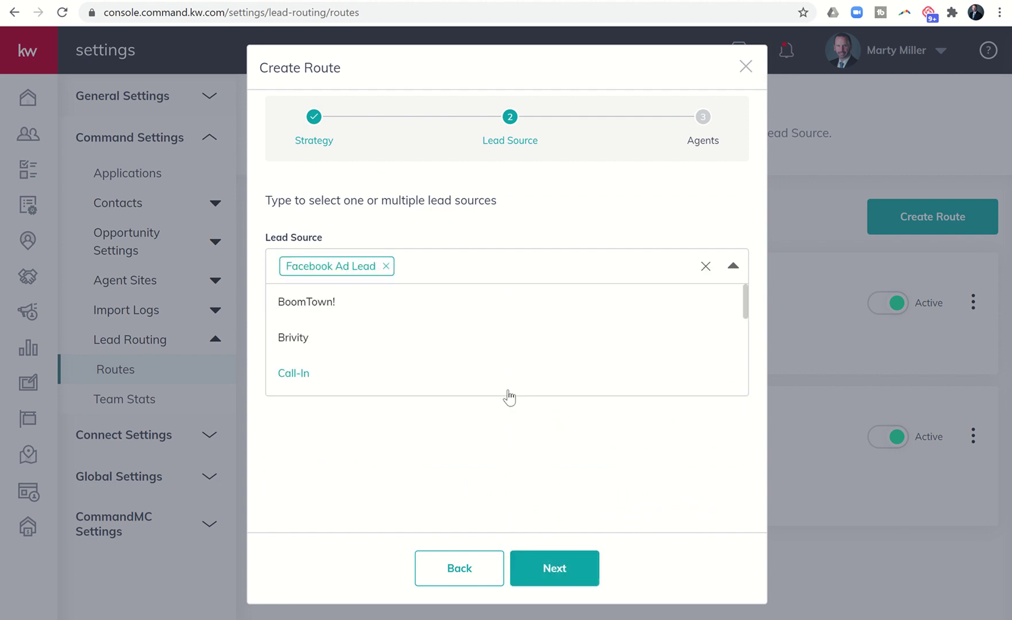
Assign the second and third agents, giving the first More odds and the other Less
{"action": "left_click", "coordinate": [549, 557]}
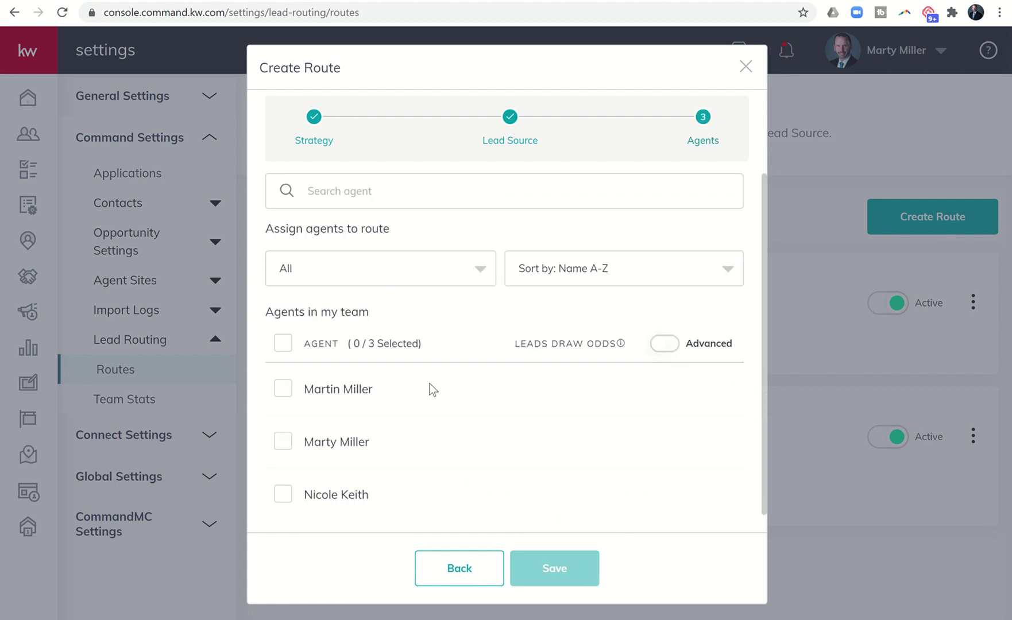
{"action": "left_click", "coordinate": [283, 441]}
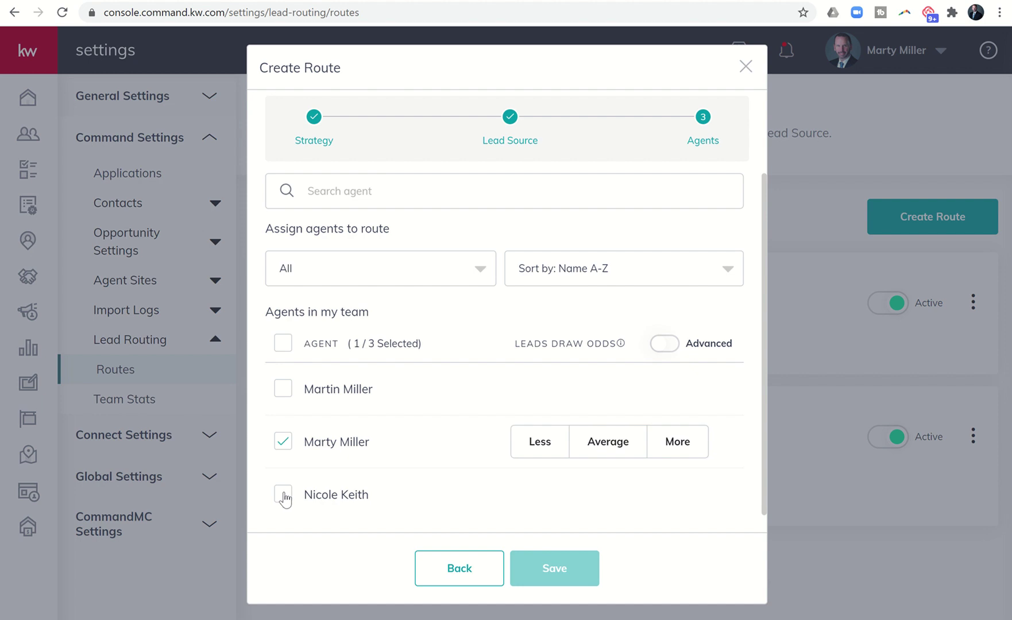
{"action": "left_click", "coordinate": [283, 495]}
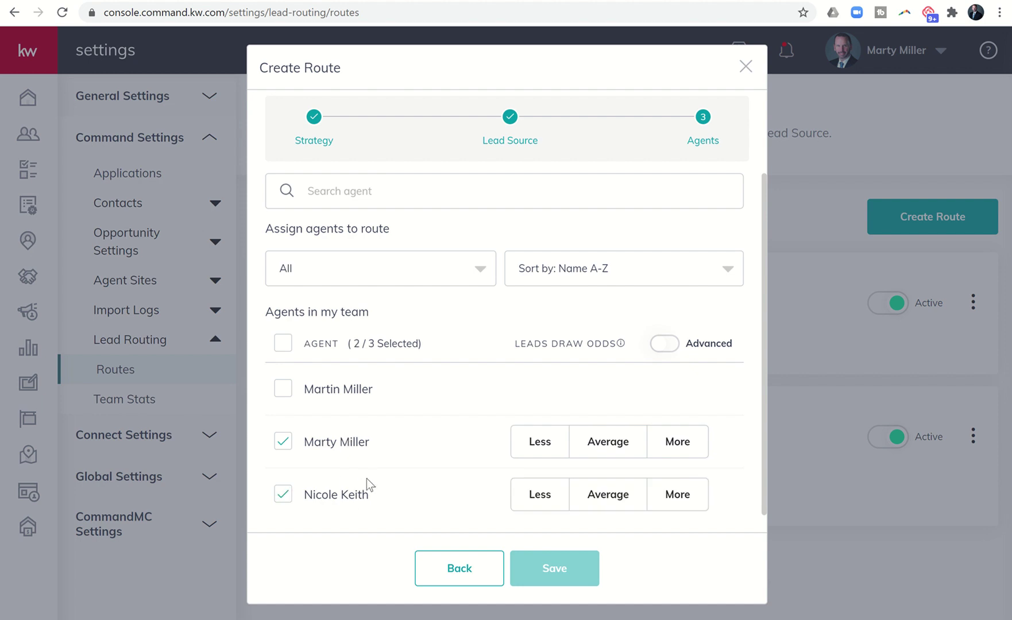
{"action": "left_click", "coordinate": [677, 452]}
{"action": "left_click", "coordinate": [538, 502]}
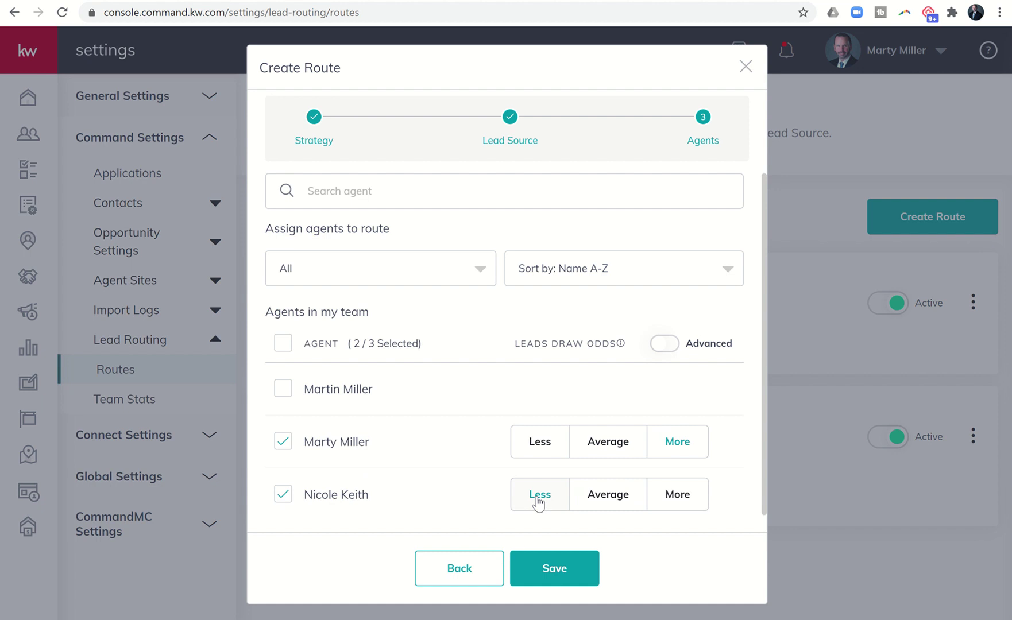
Enable Advanced draw odds and set the two agents' weights to 66% and 34%
{"action": "left_click", "coordinate": [669, 344]}
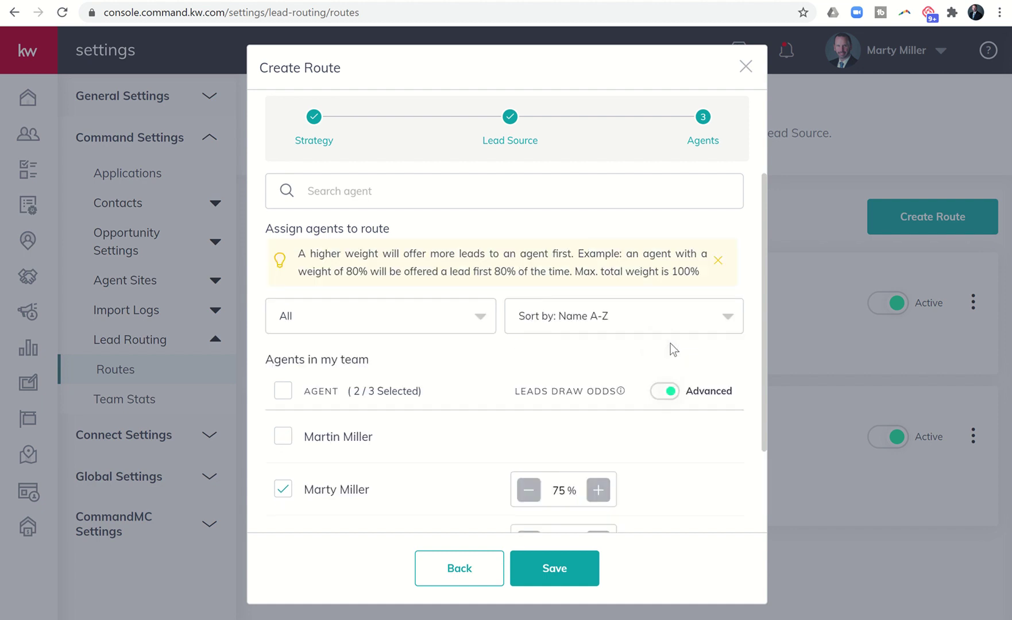
{"action": "scroll", "coordinate": [690, 444], "scroll_direction": "down", "scroll_amount": 1}
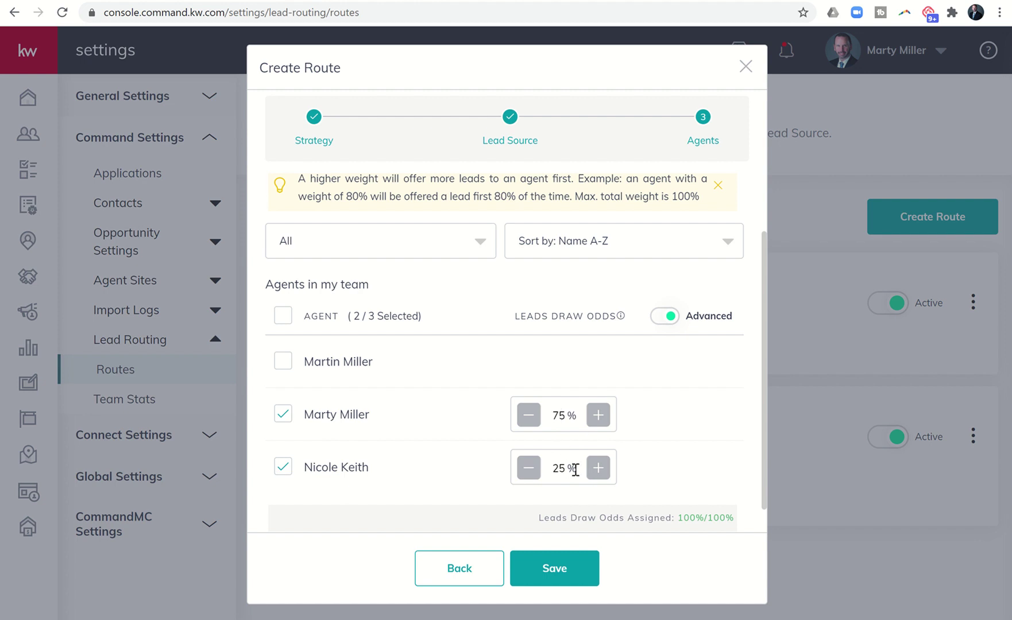
{"action": "left_click", "coordinate": [529, 416]}
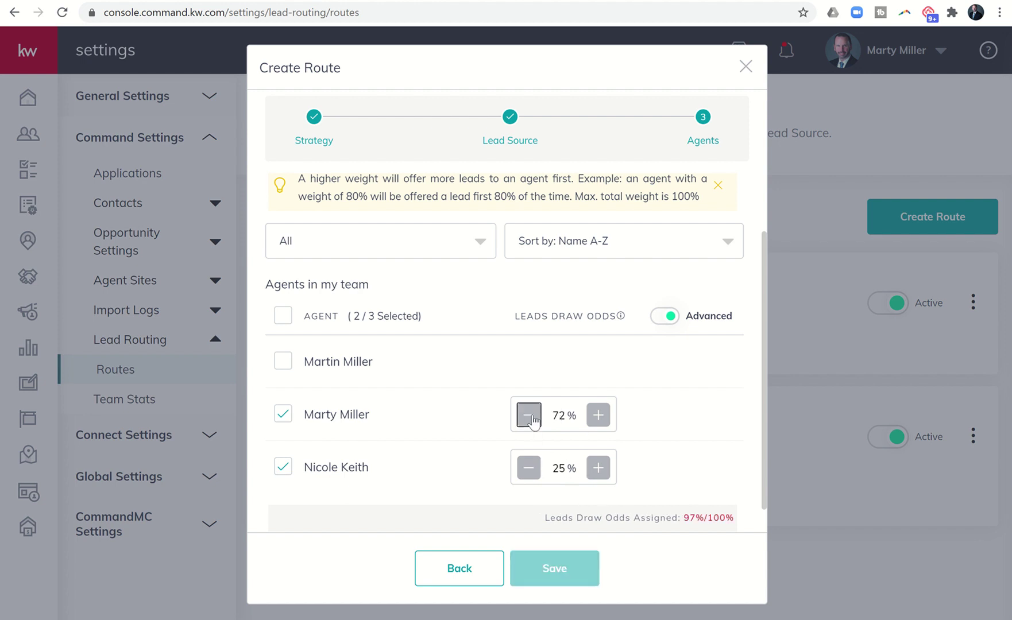
{"action": "left_click", "coordinate": [529, 416]}
{"action": "left_click", "coordinate": [533, 420]}
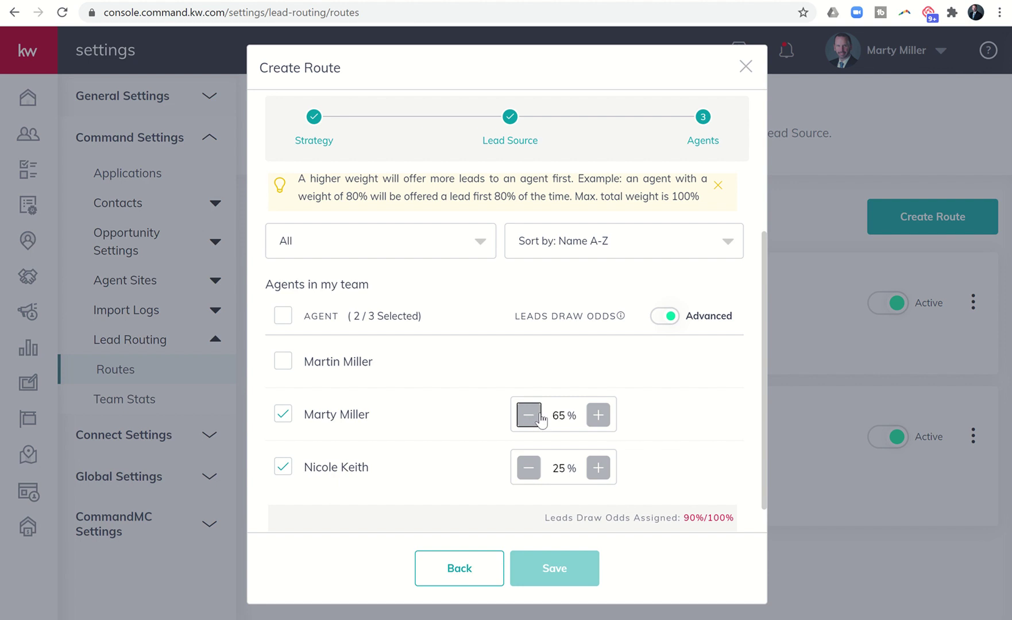
{"action": "left_click", "coordinate": [597, 415]}
{"action": "left_click", "coordinate": [597, 470]}
{"action": "left_click", "coordinate": [598, 470]}
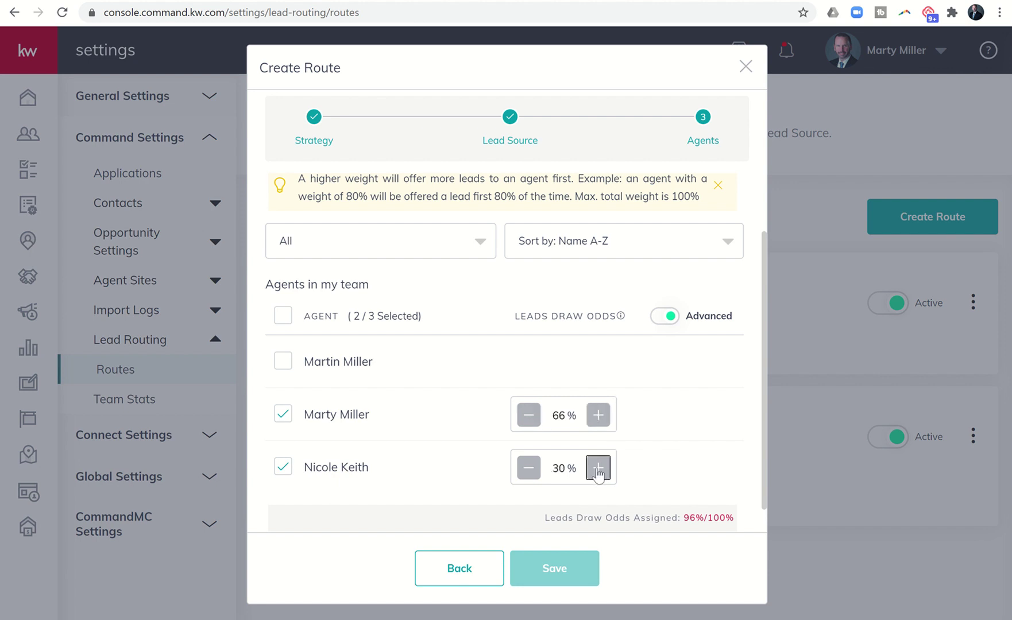
{"action": "left_click", "coordinate": [597, 470]}
{"action": "left_click", "coordinate": [597, 470]}
{"action": "left_click", "coordinate": [598, 470]}
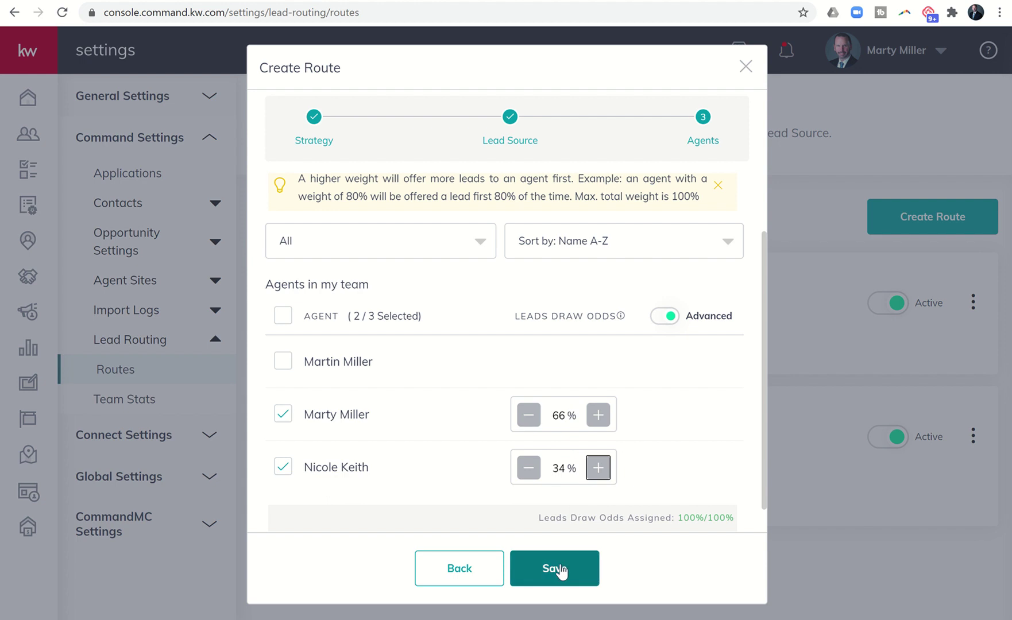
Change the routing rule to First Come, First Served and return to the Agents step
{"action": "left_click", "coordinate": [467, 579]}
{"action": "left_click", "coordinate": [467, 579]}
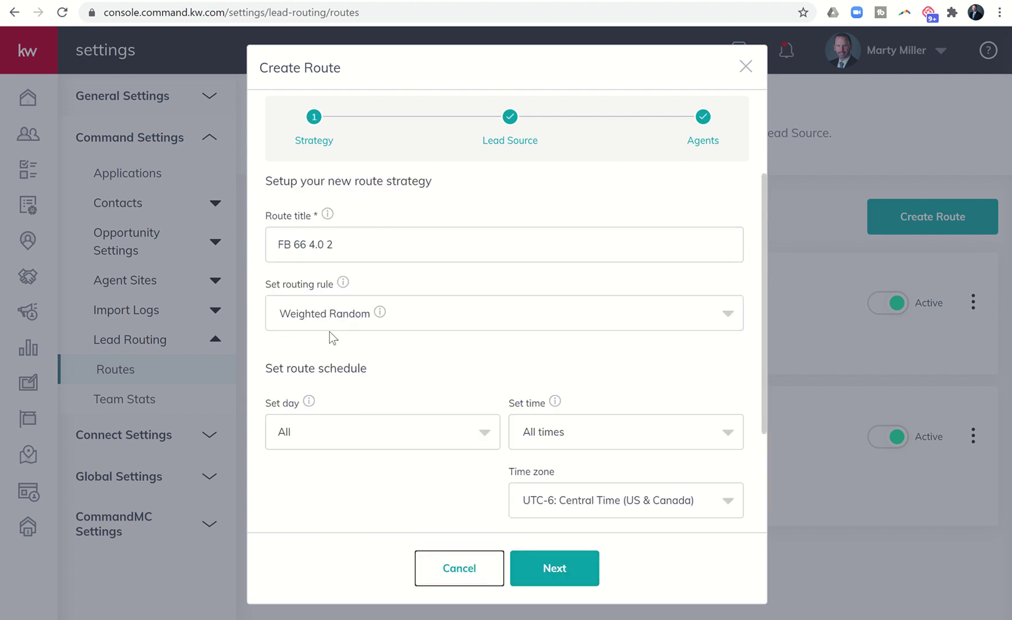
{"action": "left_click", "coordinate": [326, 318]}
{"action": "left_click", "coordinate": [293, 421]}
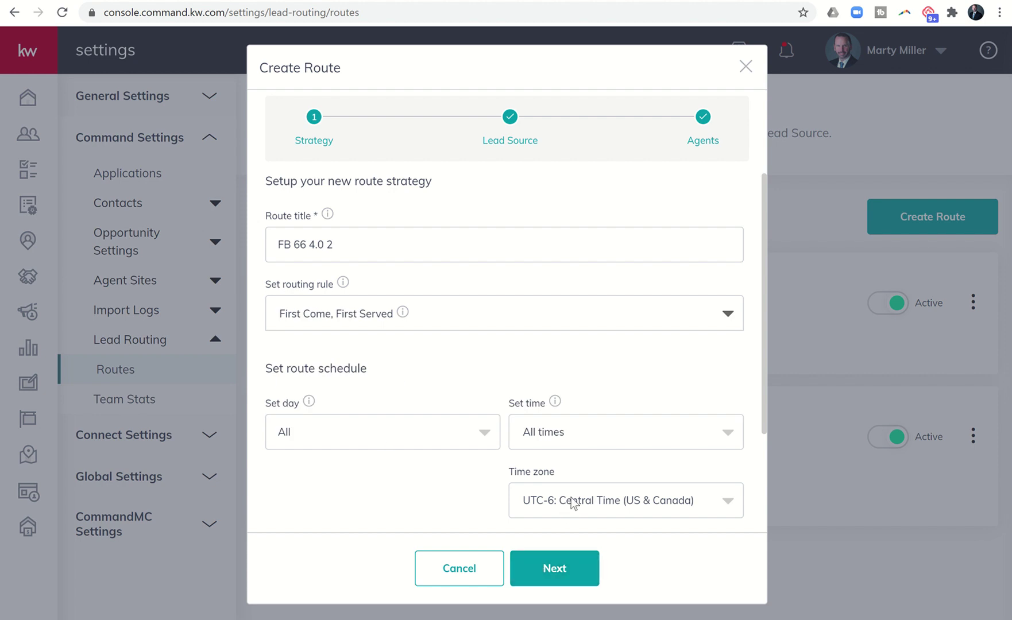
{"action": "left_click", "coordinate": [569, 566]}
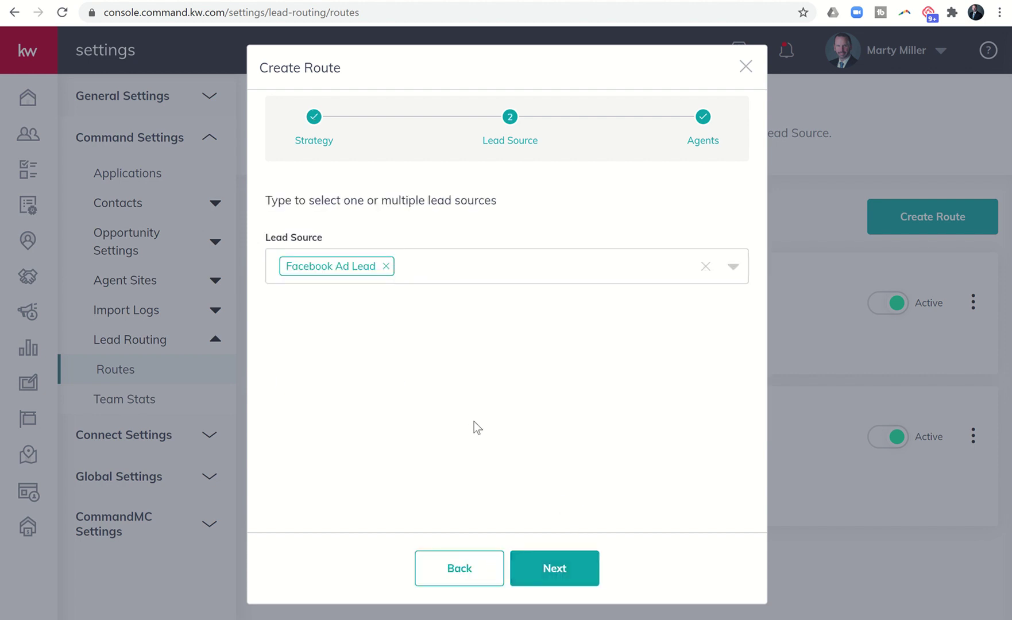
{"action": "left_click", "coordinate": [542, 575]}
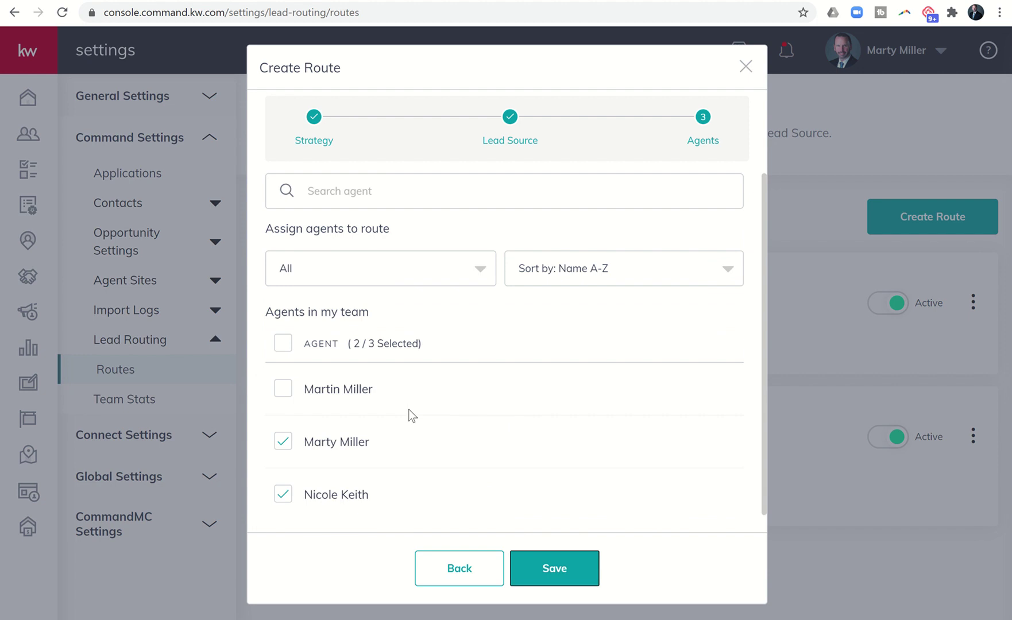
{"action": "scroll", "coordinate": [383, 465], "scroll_direction": "down", "scroll_amount": 1}
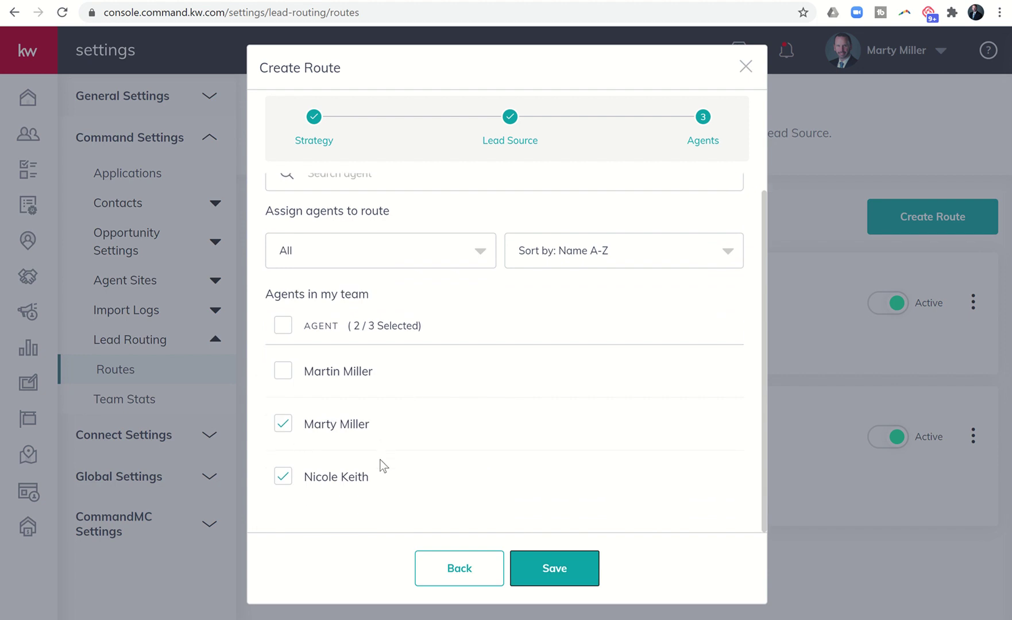
Switch the routing rule to Random with a 2-day, 3-minute claim deadline
{"action": "left_click", "coordinate": [441, 575]}
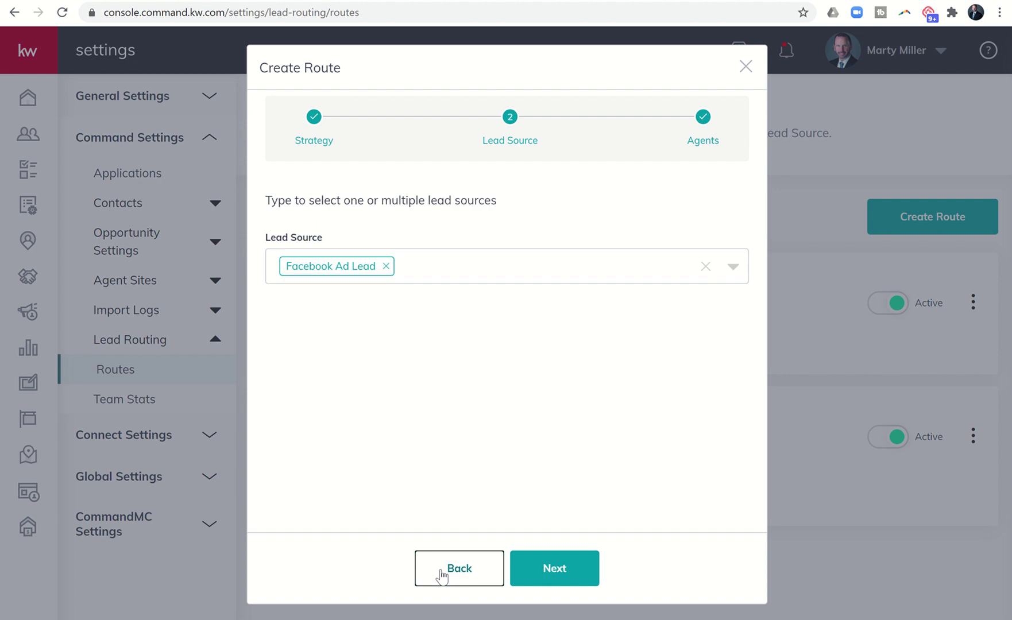
{"action": "left_click", "coordinate": [441, 575]}
{"action": "left_click", "coordinate": [354, 324]}
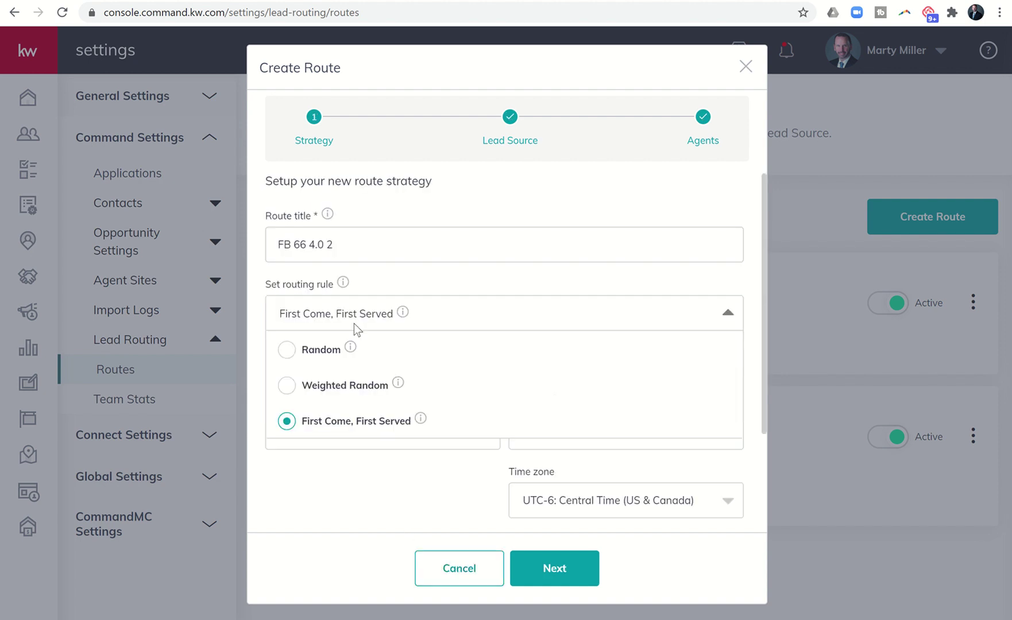
{"action": "left_click", "coordinate": [295, 347]}
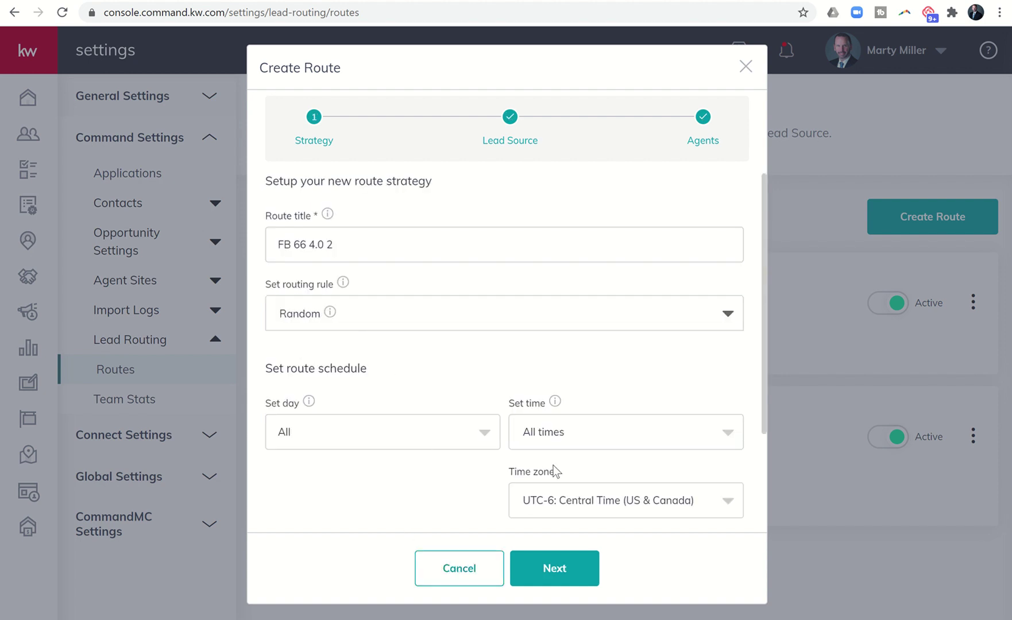
{"action": "scroll", "coordinate": [569, 465], "scroll_direction": "down", "scroll_amount": 3}
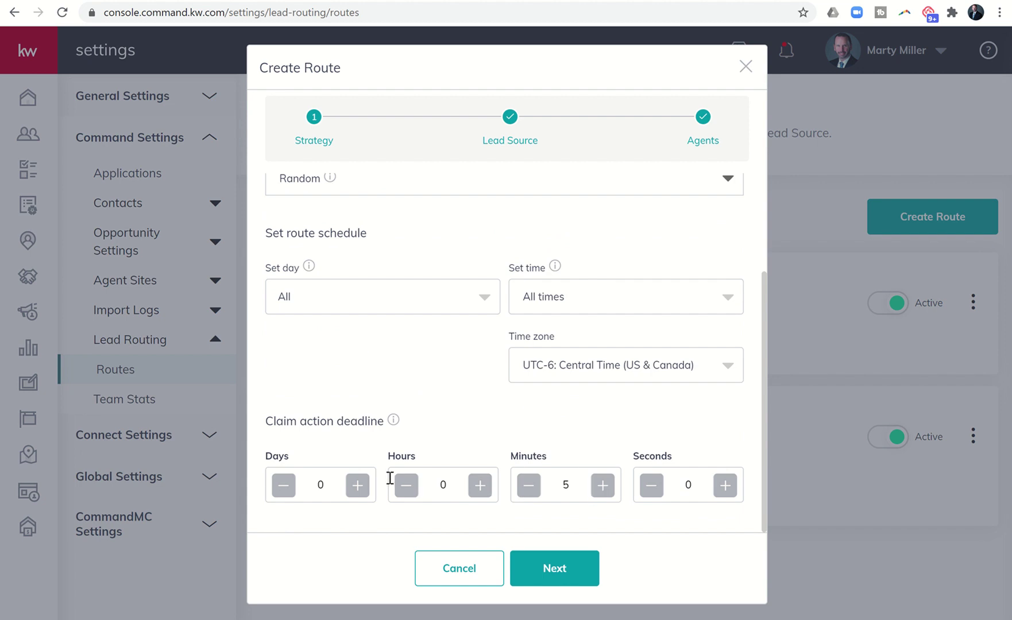
{"action": "left_click", "coordinate": [357, 486]}
{"action": "left_click", "coordinate": [358, 485]}
{"action": "left_click", "coordinate": [357, 486]}
{"action": "left_click", "coordinate": [357, 486]}
{"action": "left_click", "coordinate": [529, 486]}
{"action": "left_click", "coordinate": [529, 486]}
Unassign the last agent, leaving one of three, and save the route
{"action": "left_click", "coordinate": [540, 567]}
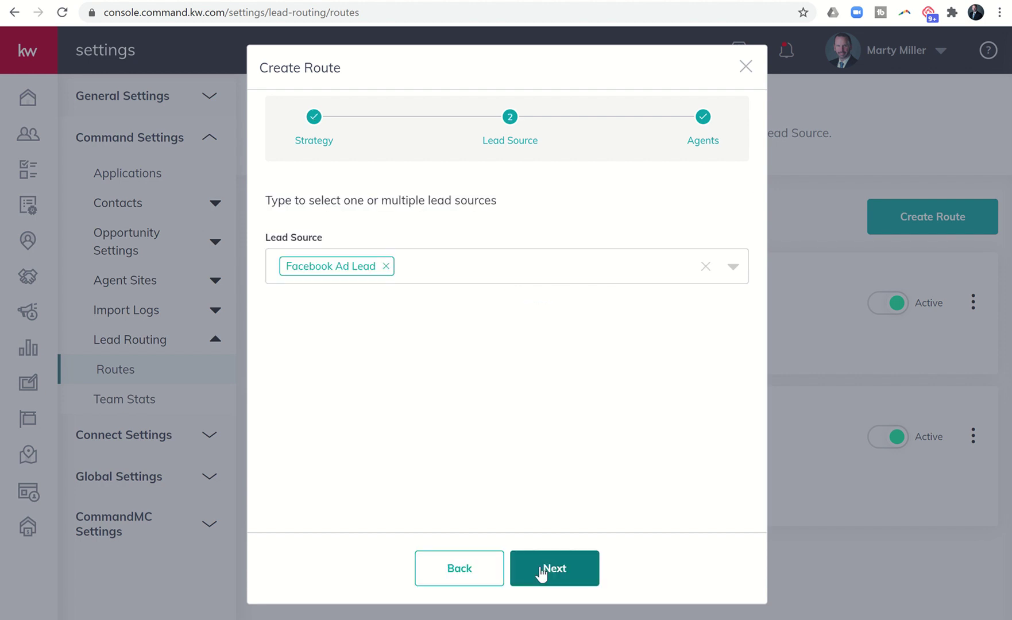
{"action": "left_click", "coordinate": [541, 569]}
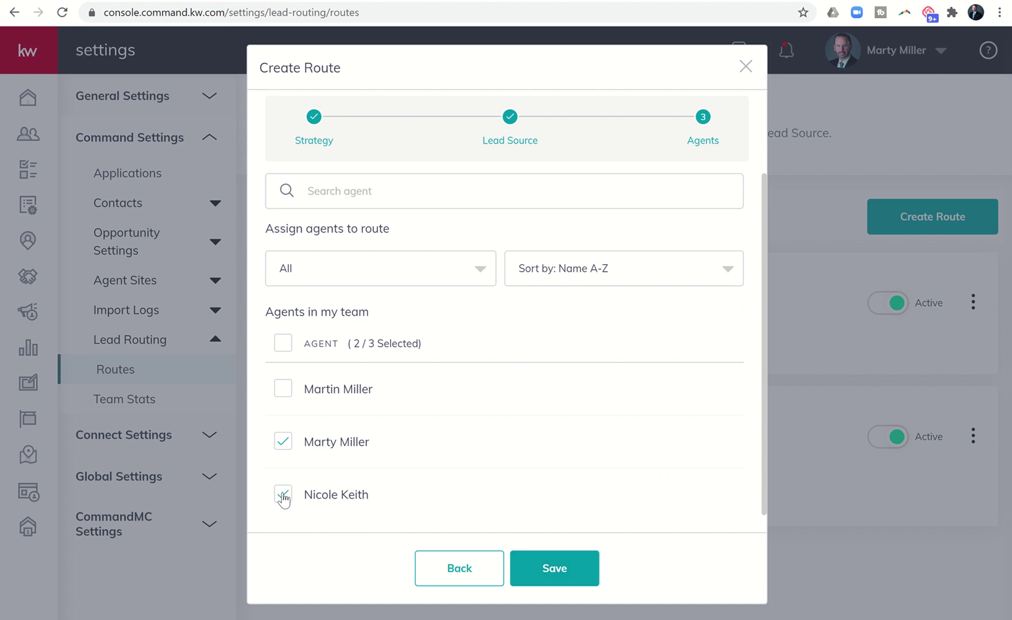
{"action": "left_click", "coordinate": [283, 496]}
{"action": "left_click", "coordinate": [555, 561]}
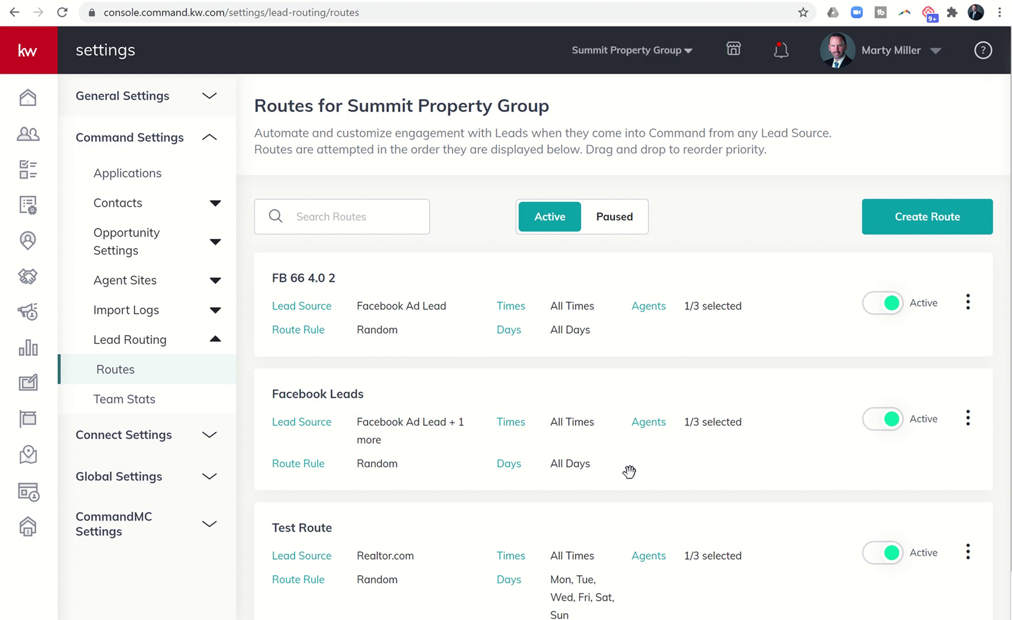
Pause Test Route and FB 66 4.0 2 using their Active toggles
{"action": "scroll", "coordinate": [629, 472], "scroll_direction": "down", "scroll_amount": 1}
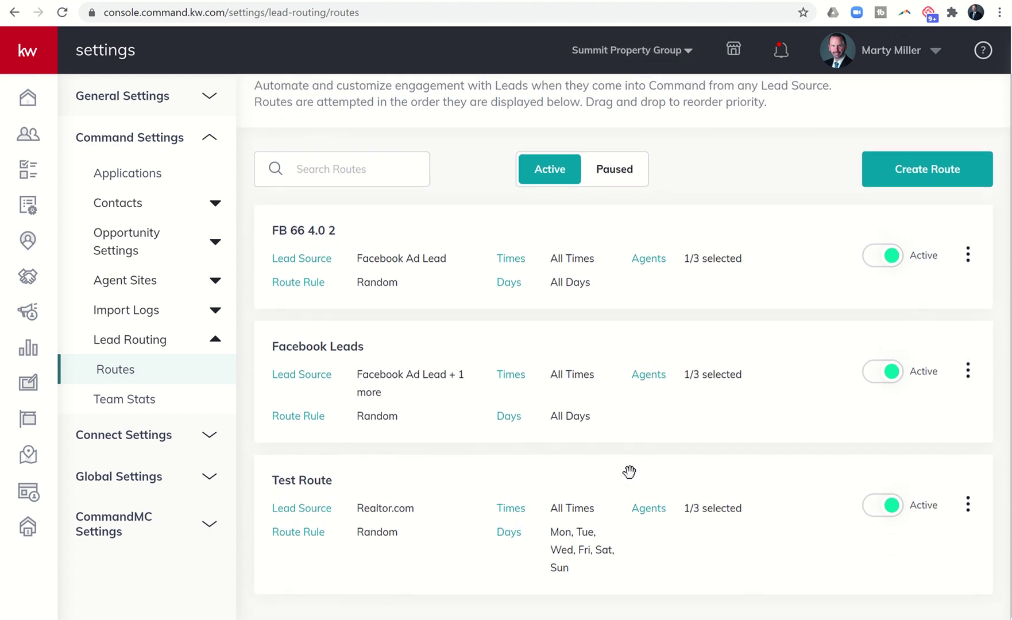
{"action": "scroll", "coordinate": [629, 471], "scroll_direction": "up", "scroll_amount": 1}
{"action": "scroll", "coordinate": [629, 472], "scroll_direction": "down", "scroll_amount": 1}
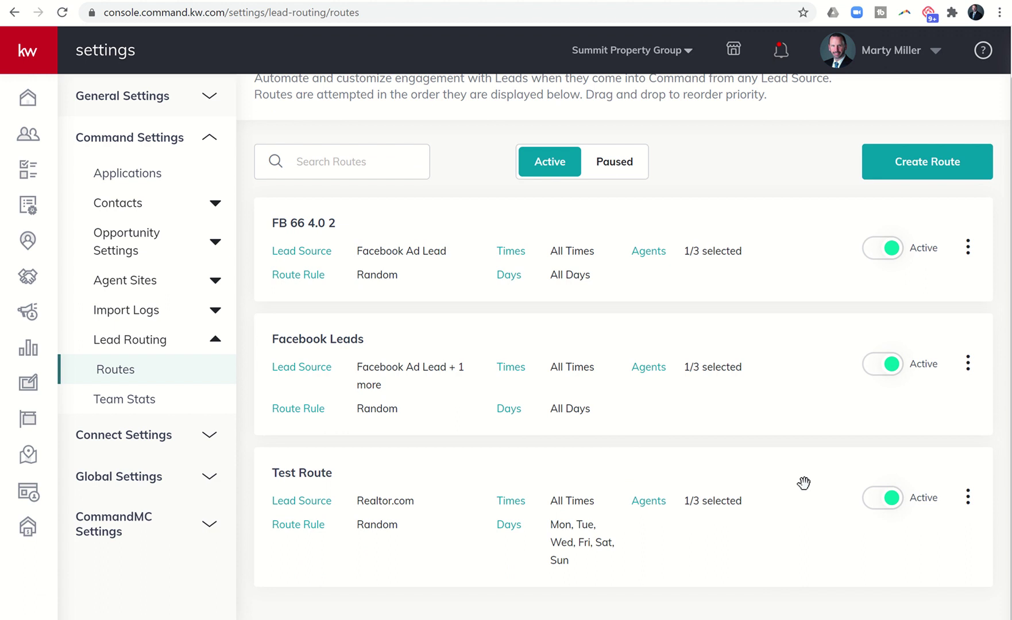
{"action": "left_click", "coordinate": [868, 505]}
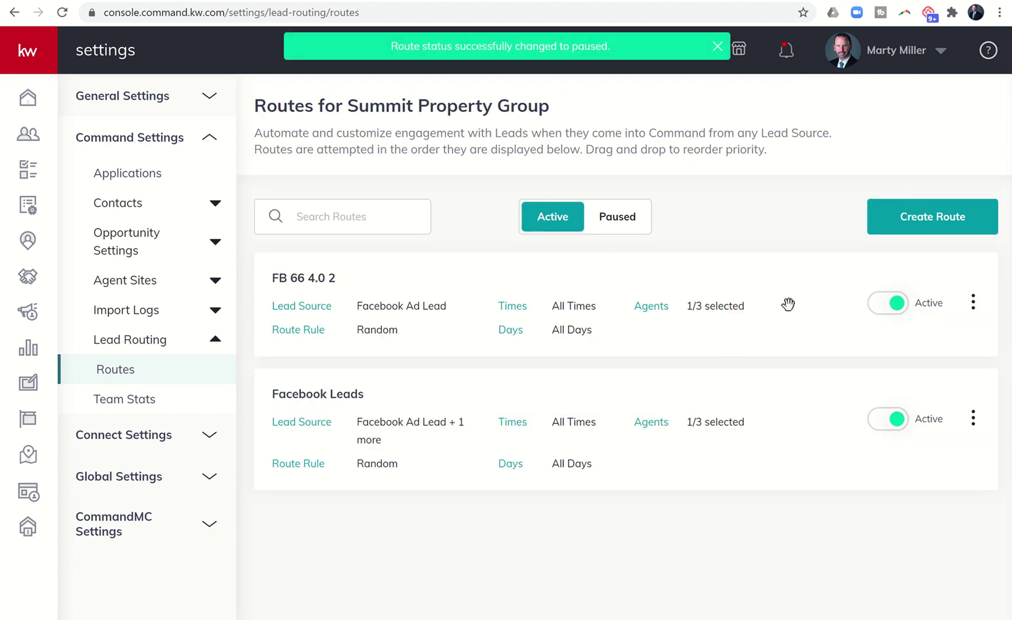
{"action": "left_click", "coordinate": [877, 313]}
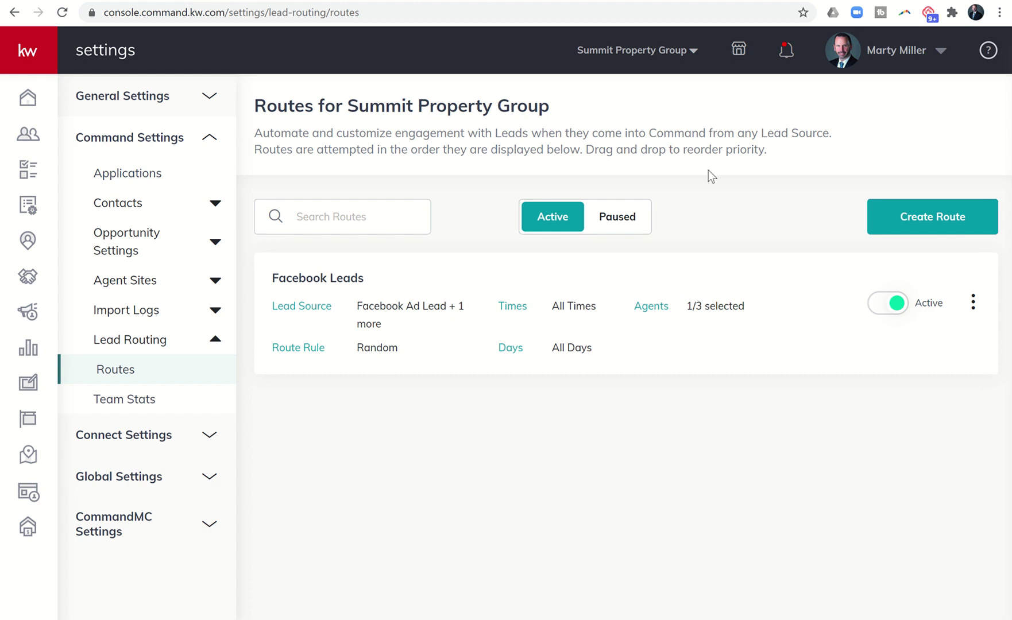
Review the routed-lead notifications, then return to the Home dashboard
{"action": "left_click", "coordinate": [786, 58]}
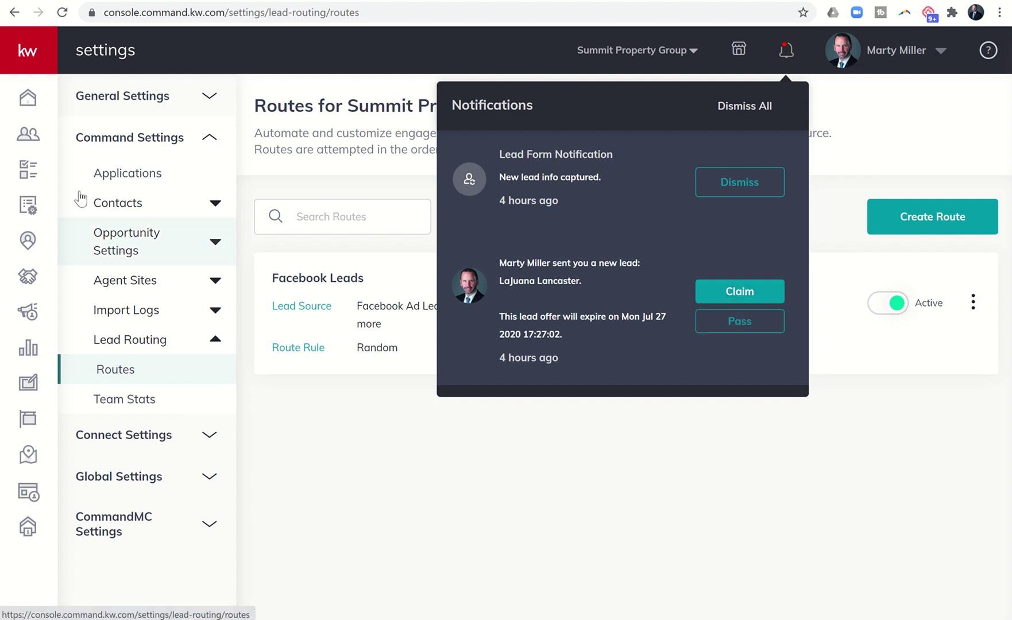
{"action": "left_click", "coordinate": [29, 99]}
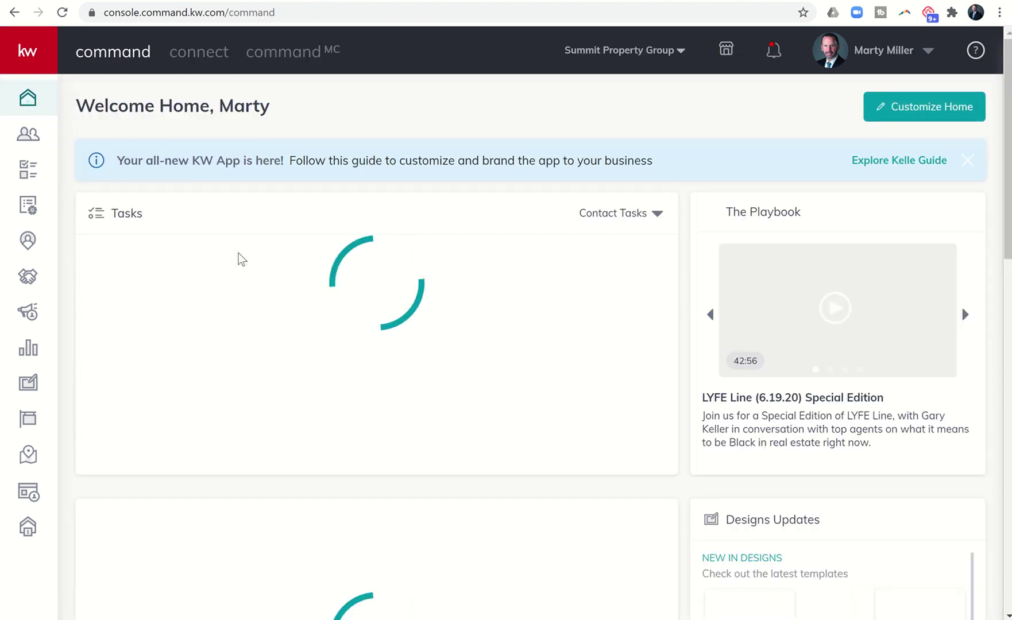
Scroll the Home dashboard down to New Leads to Claim (0) and the Recent Leads list
{"action": "scroll", "coordinate": [240, 260], "scroll_direction": "down", "scroll_amount": 9}
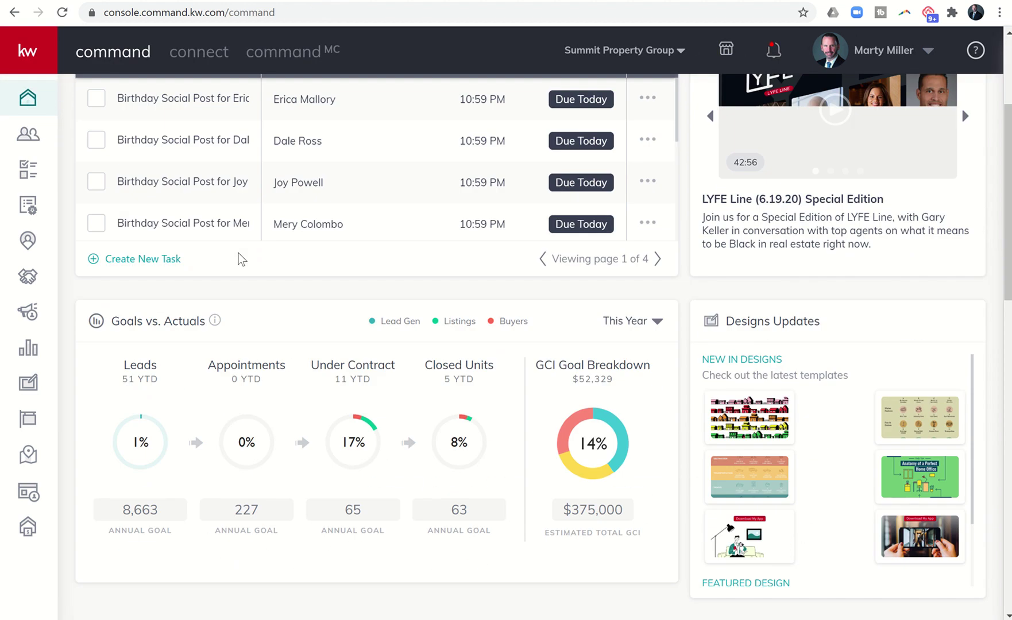
{"action": "scroll", "coordinate": [241, 260], "scroll_direction": "down", "scroll_amount": 6}
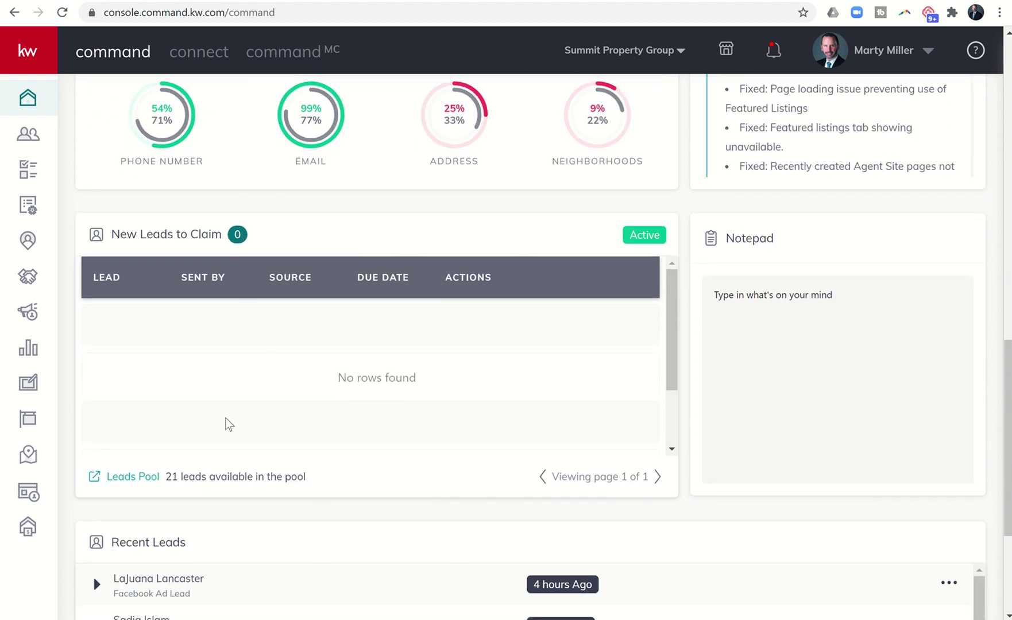
{"action": "scroll", "coordinate": [237, 462], "scroll_direction": "down", "scroll_amount": 2}
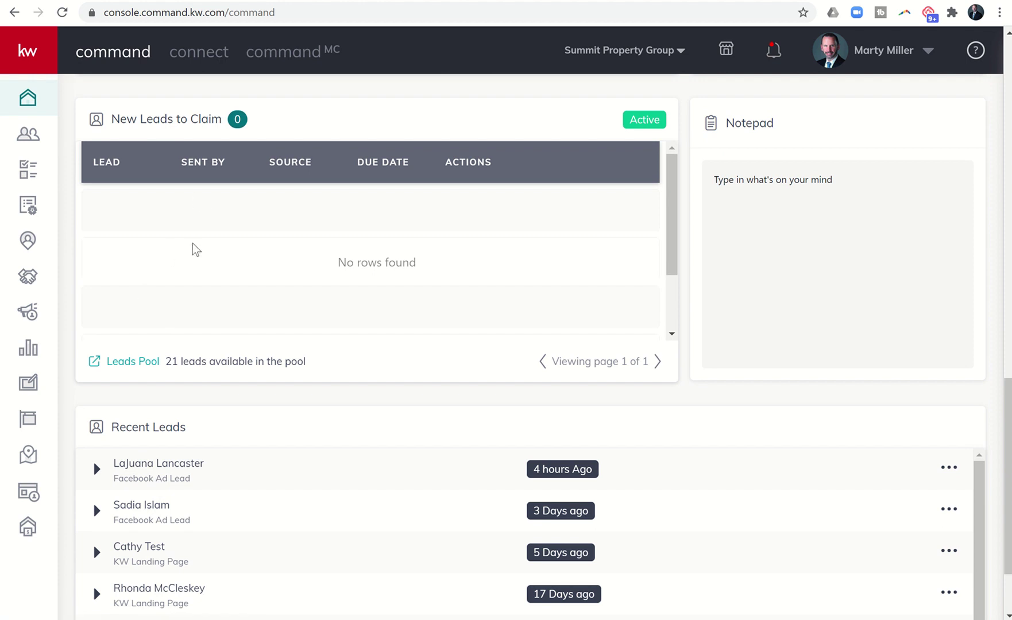
Switch to the Gmail tab showing the new-lead-to-claim alert email
{"action": "left_click", "coordinate": [40, 1]}
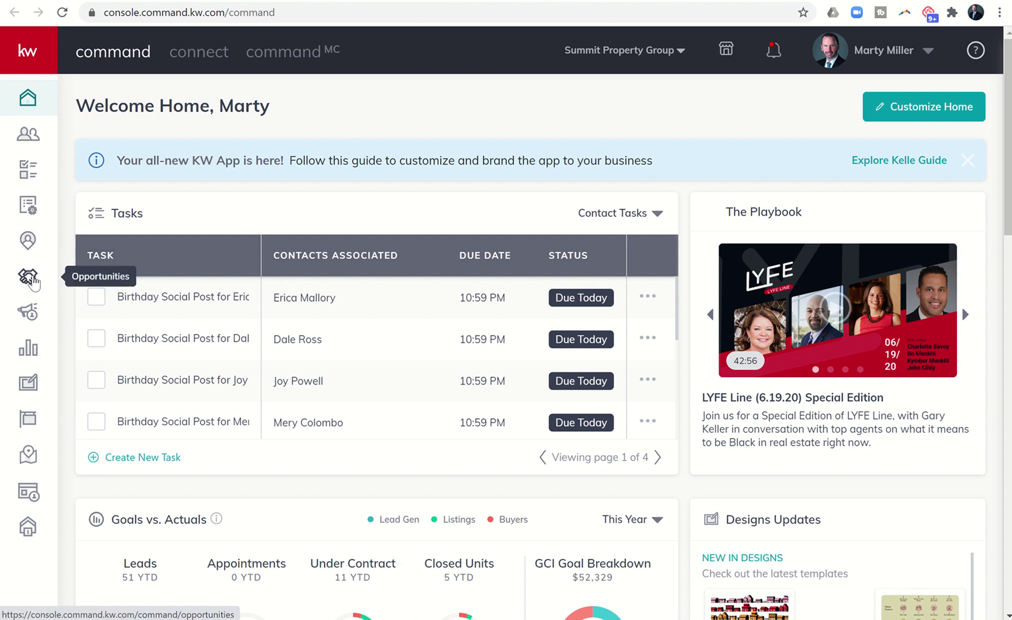
From Contacts' Campaigns Paid Ads view, show the first Facebook campaign's two leads
{"action": "left_click", "coordinate": [31, 146]}
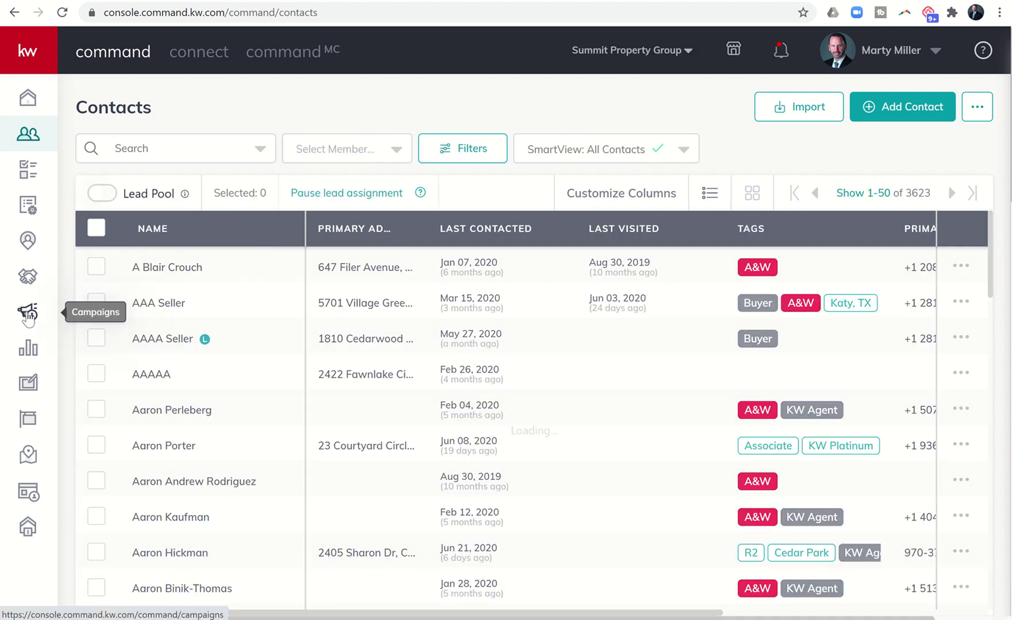
{"action": "left_click", "coordinate": [27, 315]}
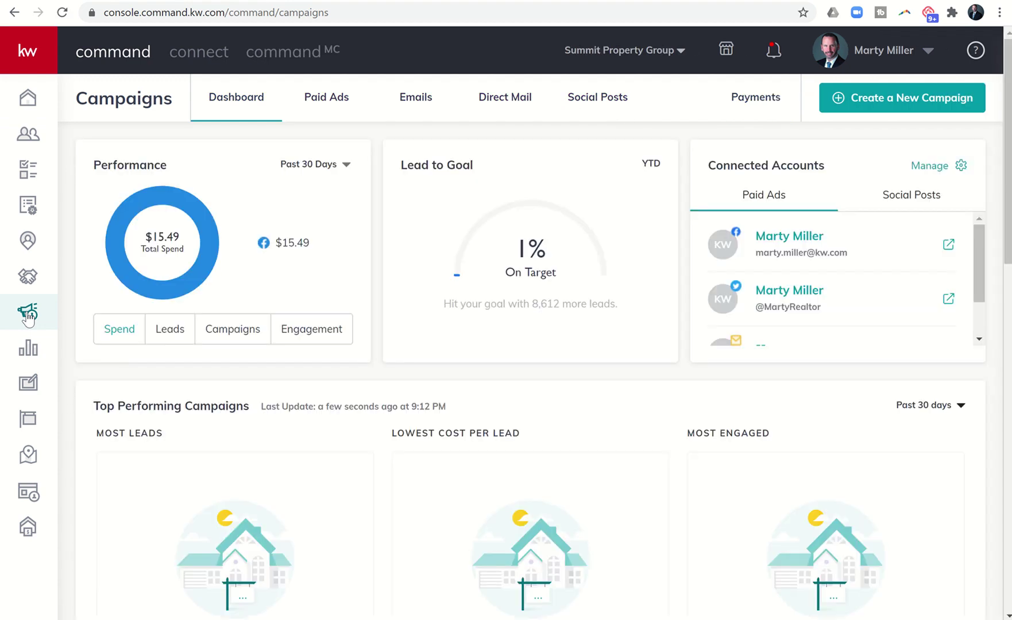
{"action": "left_click", "coordinate": [325, 105]}
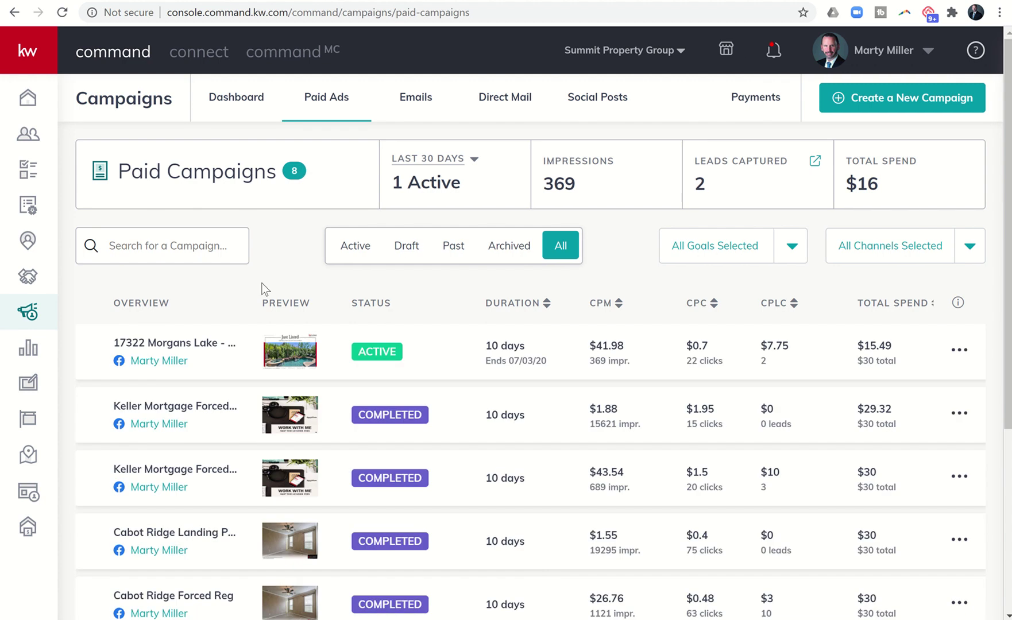
{"action": "left_click", "coordinate": [763, 362]}
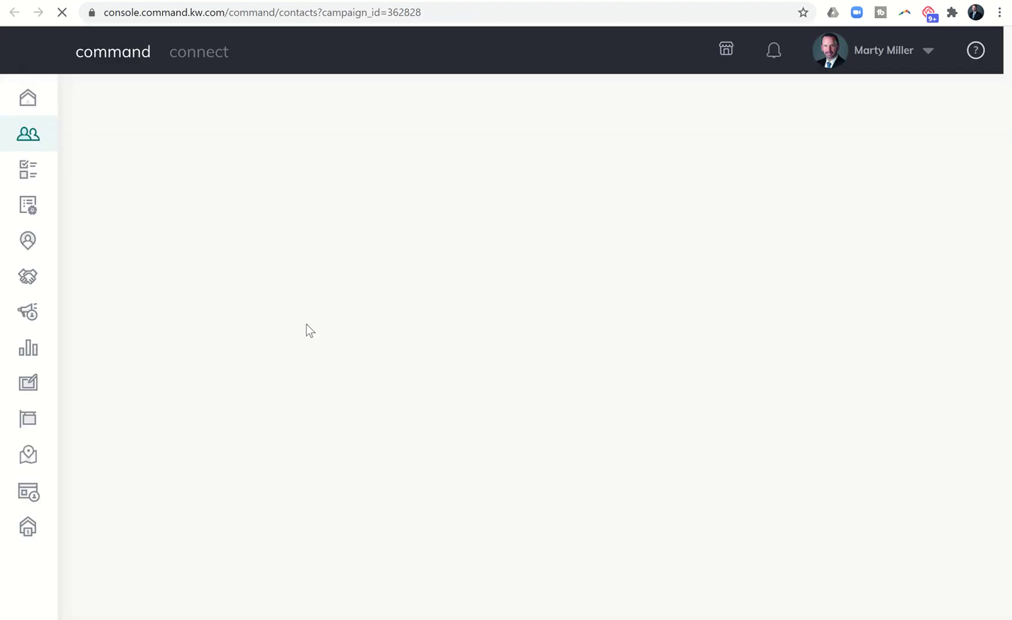